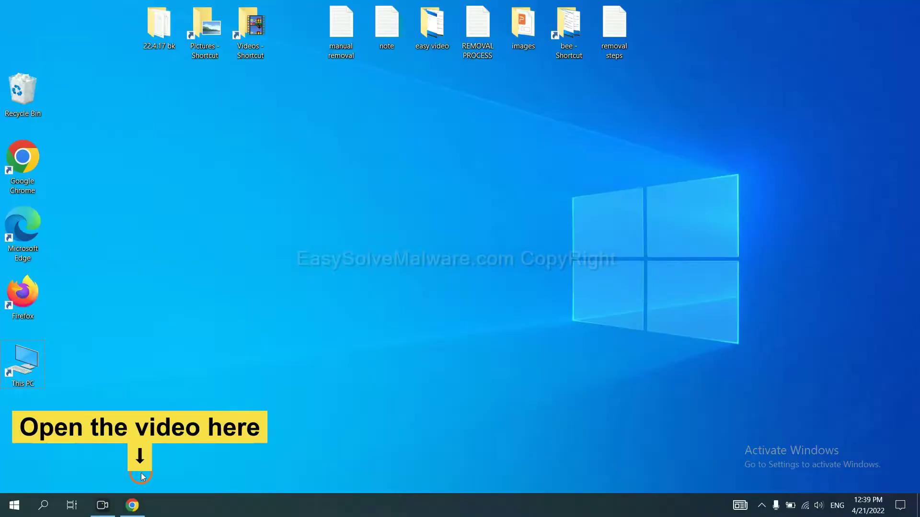
Step: Open the EasySolveMalware removal guide from the video and download the SpyHunter for Windows installer
{"action": "left_click", "coordinate": [142, 505]}
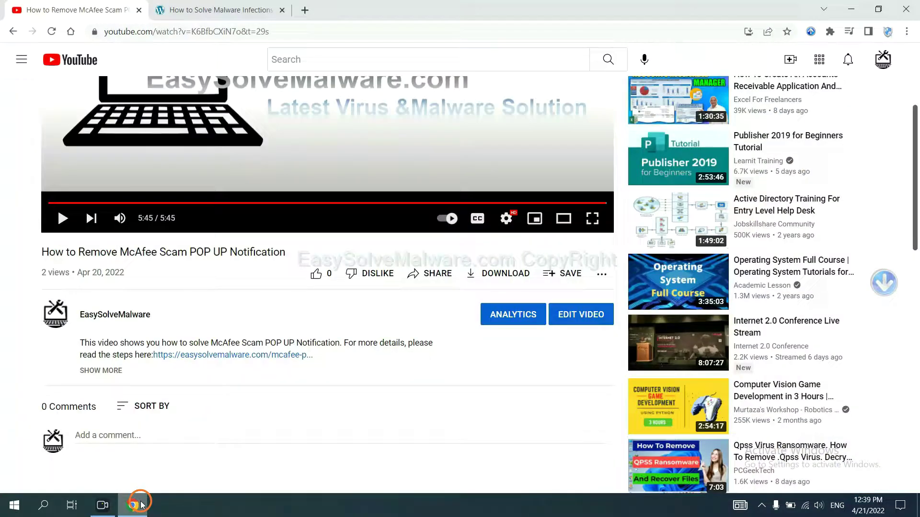
{"action": "left_click", "coordinate": [253, 356]}
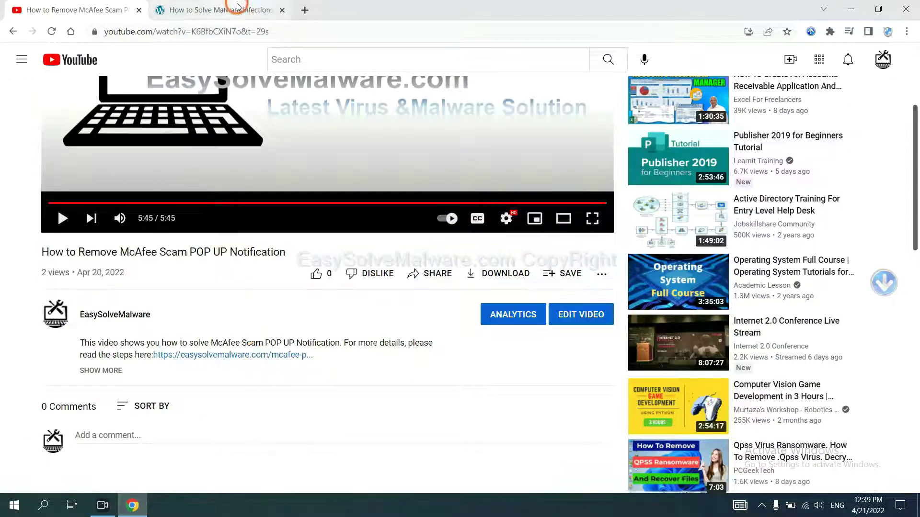
{"action": "scroll", "coordinate": [791, 188], "scroll_direction": "down", "scroll_amount": 1}
{"action": "scroll", "coordinate": [827, 208], "scroll_direction": "down", "scroll_amount": 1}
{"action": "scroll", "coordinate": [877, 230], "scroll_direction": "down", "scroll_amount": 2}
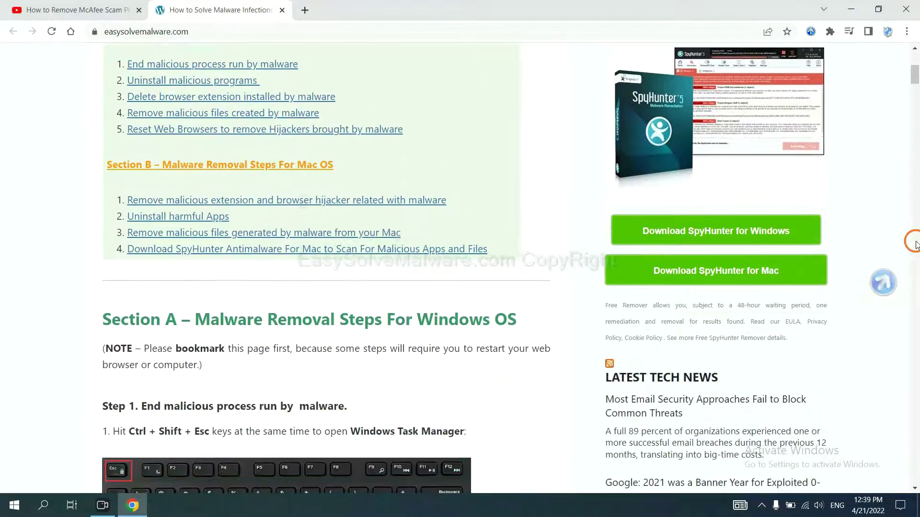
{"action": "left_click", "coordinate": [781, 229]}
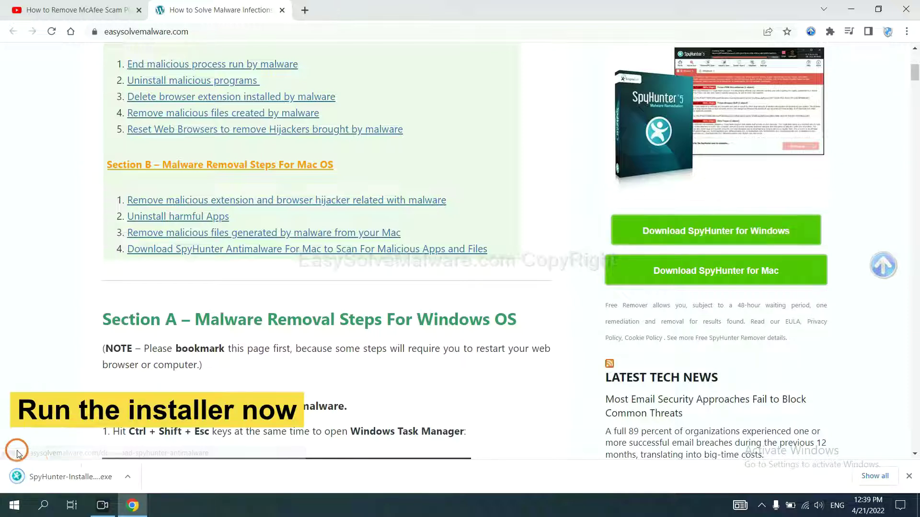
Step: Run the SpyHunter installer in English, accept the EULA and Privacy Policy, and install
{"action": "left_click", "coordinate": [58, 478]}
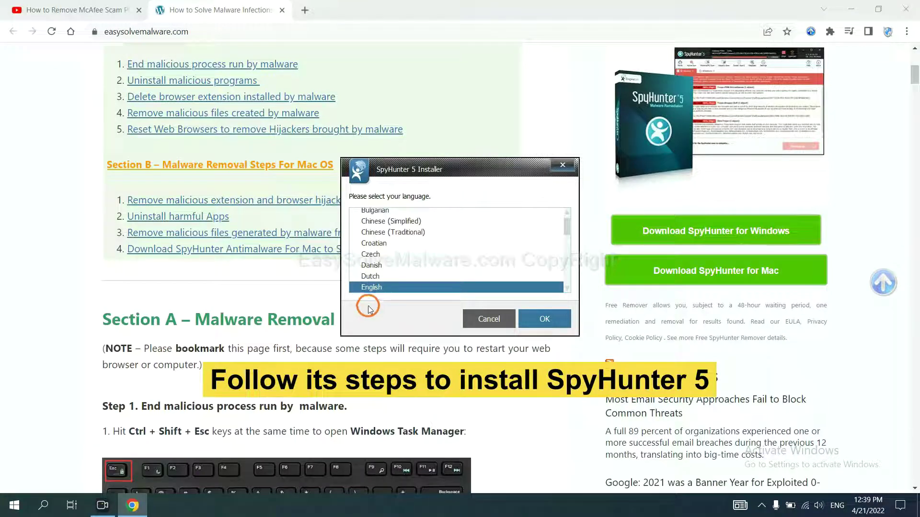
{"action": "left_click", "coordinate": [536, 320]}
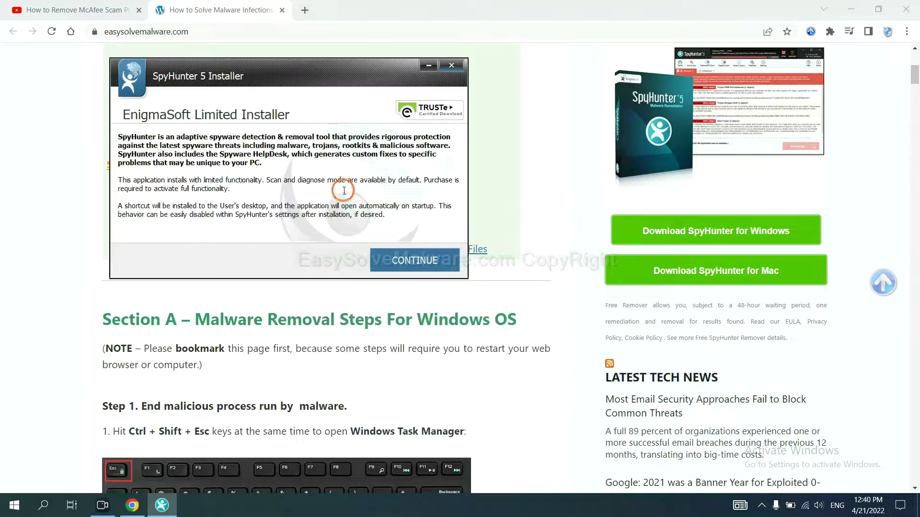
{"action": "left_click", "coordinate": [398, 261]}
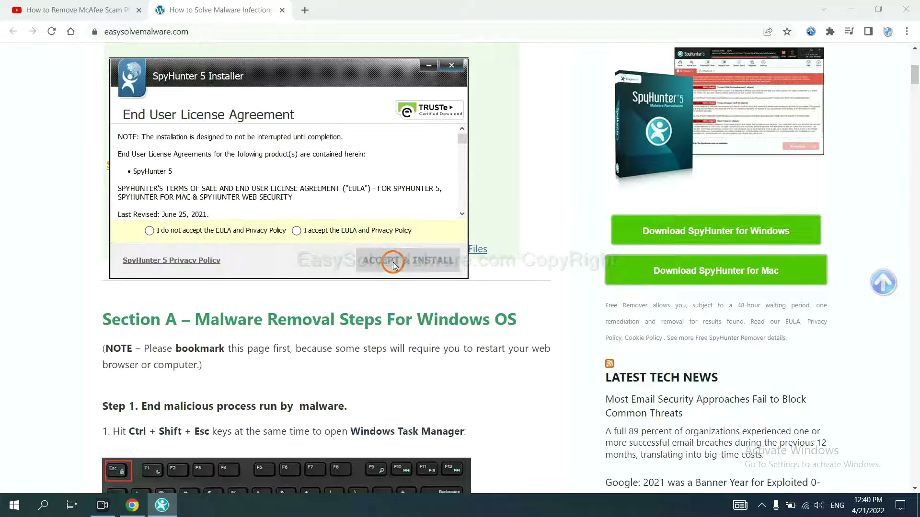
{"action": "left_click", "coordinate": [296, 229]}
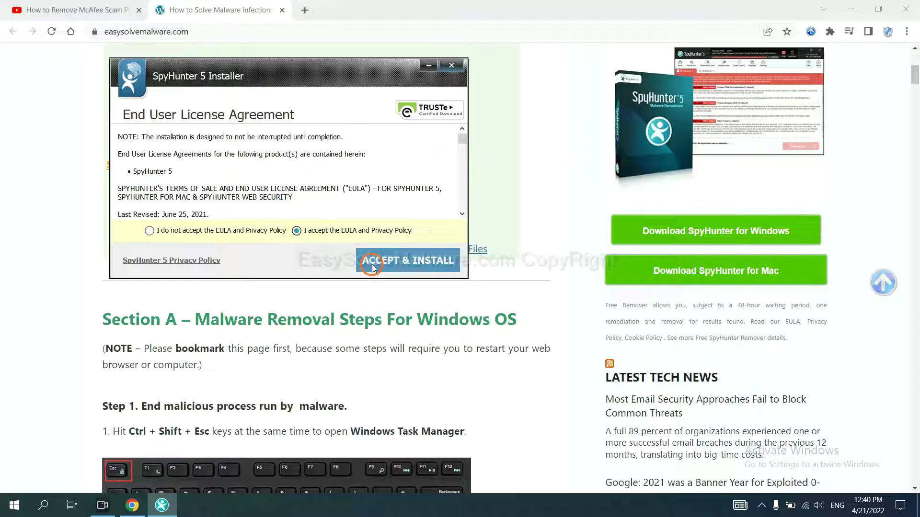
{"action": "left_click", "coordinate": [373, 263]}
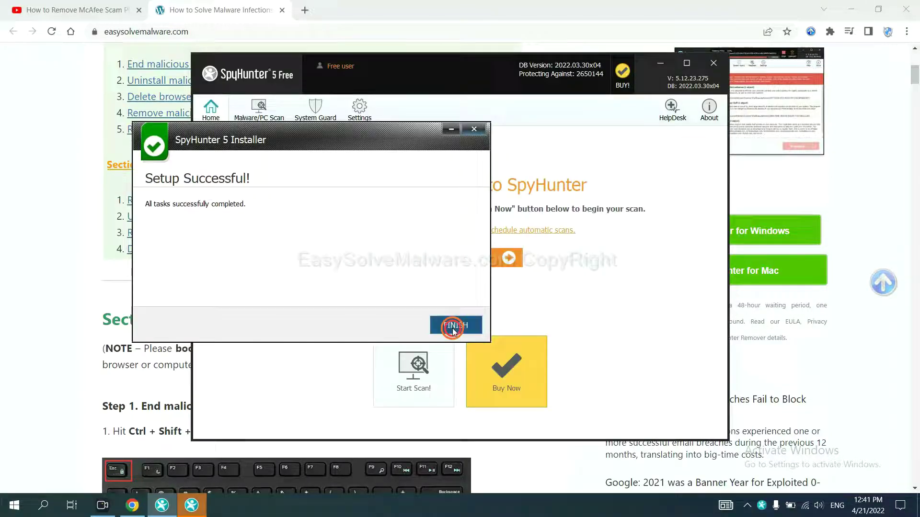
Step: Finish setup, run a SpyHunter malware scan, and continue past the Unknown Objects list
{"action": "left_click", "coordinate": [450, 323]}
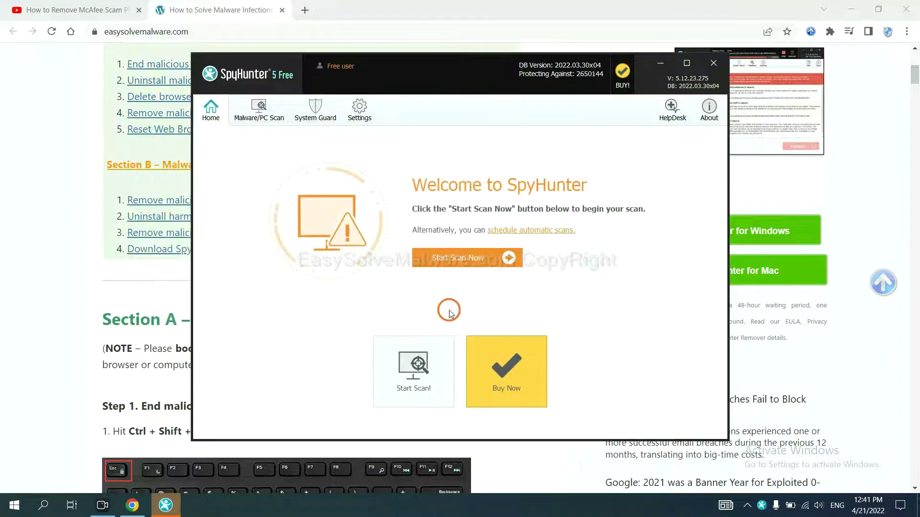
{"action": "left_click", "coordinate": [453, 261]}
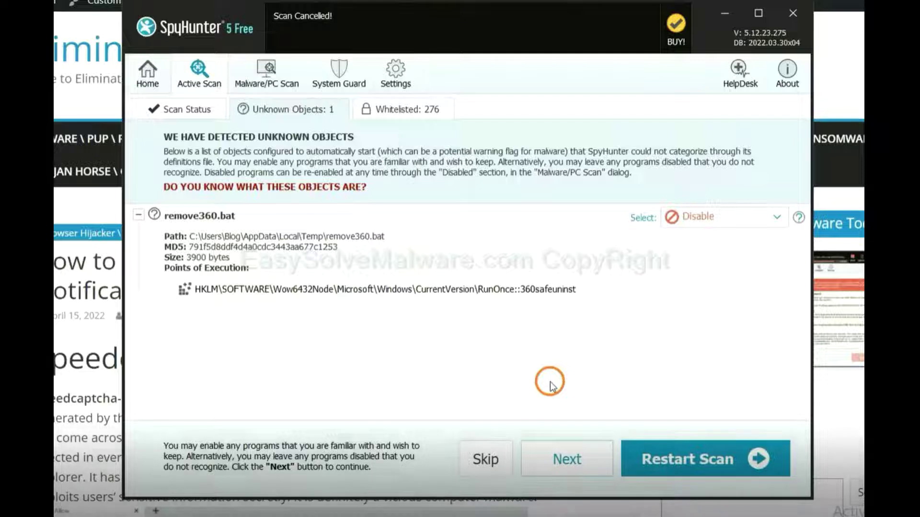
{"action": "left_click", "coordinate": [556, 459]}
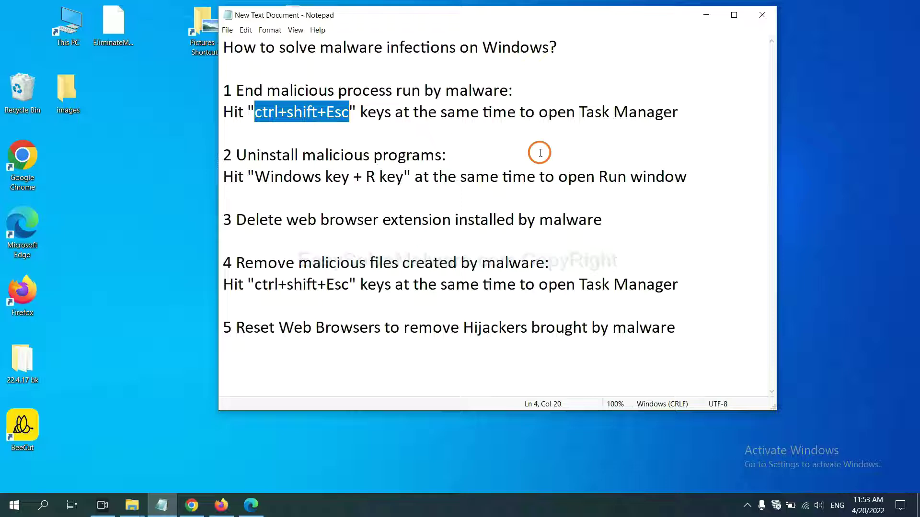
Step: Highlight the Ctrl+Shift+Esc shortcut in the notes and open Task Manager with it
{"action": "left_click", "coordinate": [328, 113]}
{"action": "left_click_drag", "start_coordinate": [348, 113], "coordinate": [257, 115]}
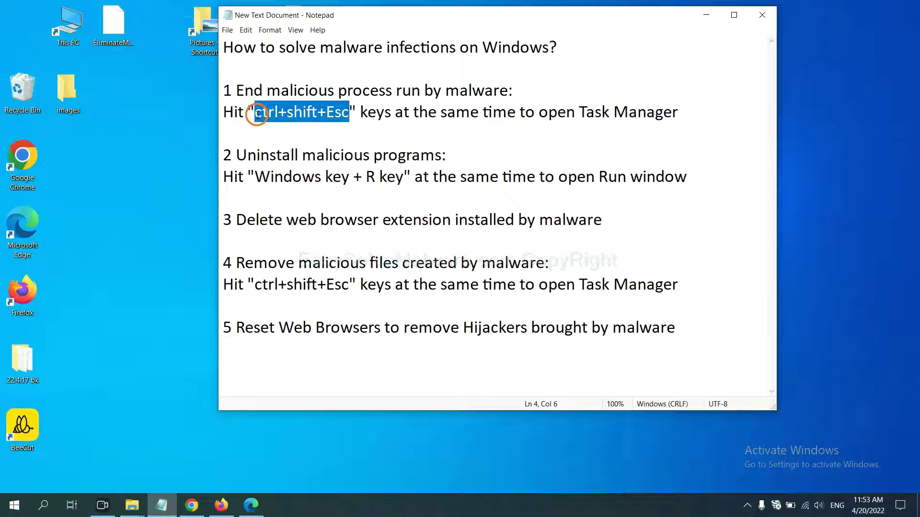
{"action": "key", "text": "ctrl+shift+Escape"}
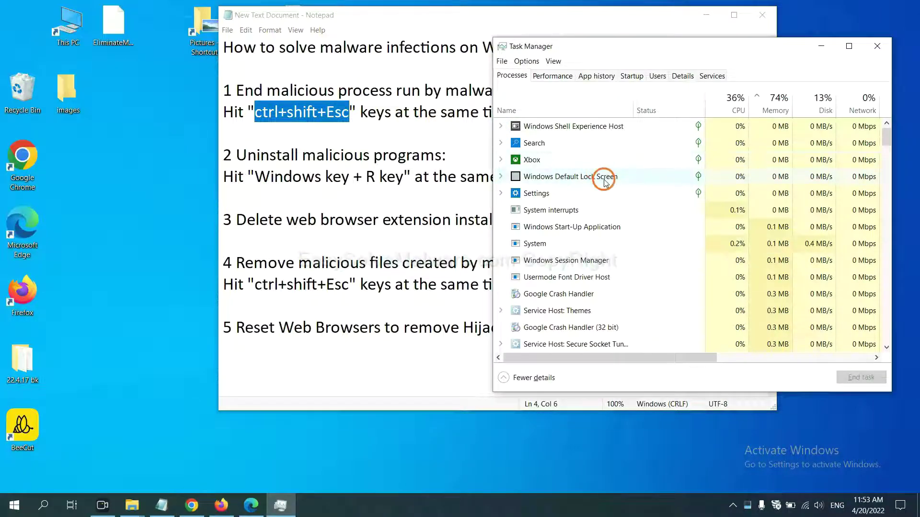
Step: Inspect the System and Usermode Font Driver Host processes, then close Task Manager
{"action": "left_click", "coordinate": [615, 243]}
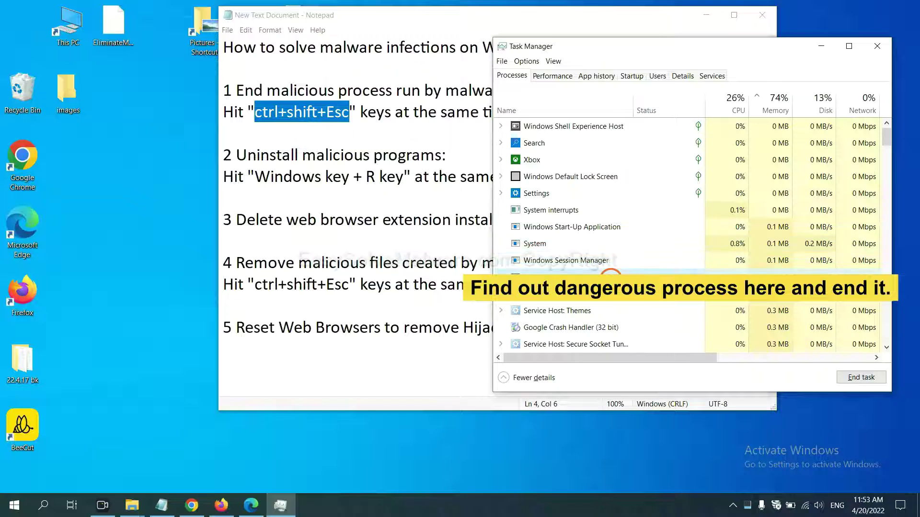
{"action": "left_click", "coordinate": [609, 277]}
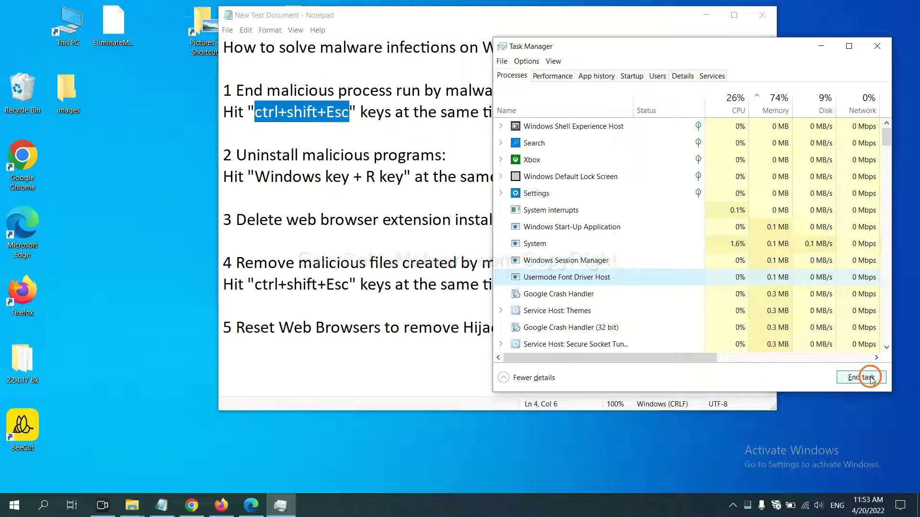
{"action": "left_click", "coordinate": [873, 48]}
{"action": "left_click", "coordinate": [574, 197]}
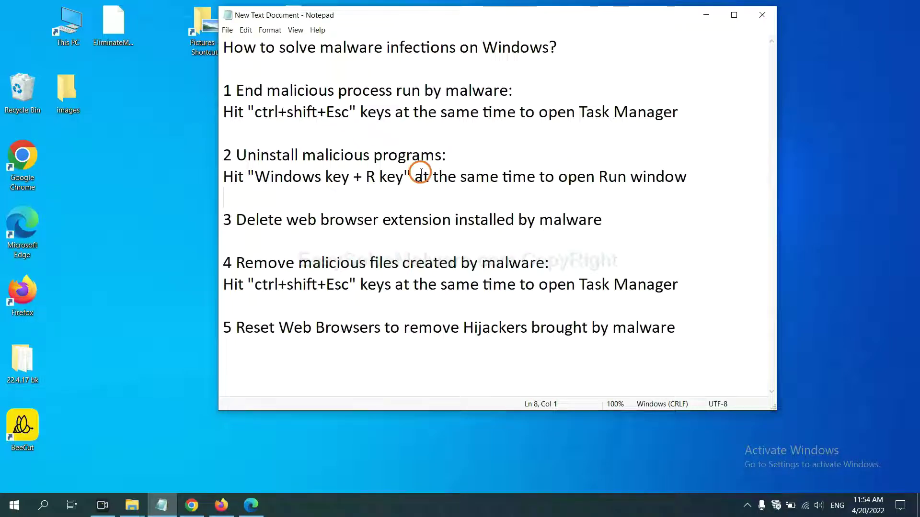
{"action": "left_click", "coordinate": [251, 181]}
{"action": "left_click_drag", "start_coordinate": [252, 184], "coordinate": [401, 186]}
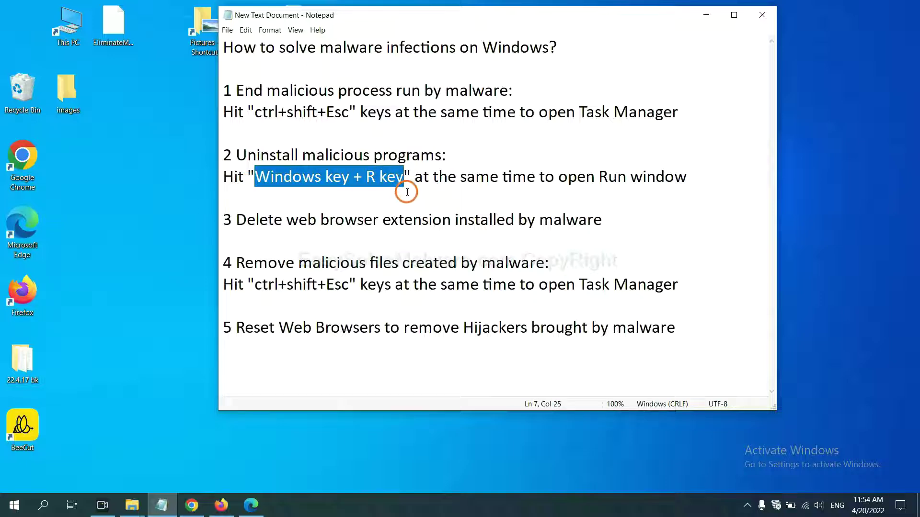
{"action": "key", "text": "super+r"}
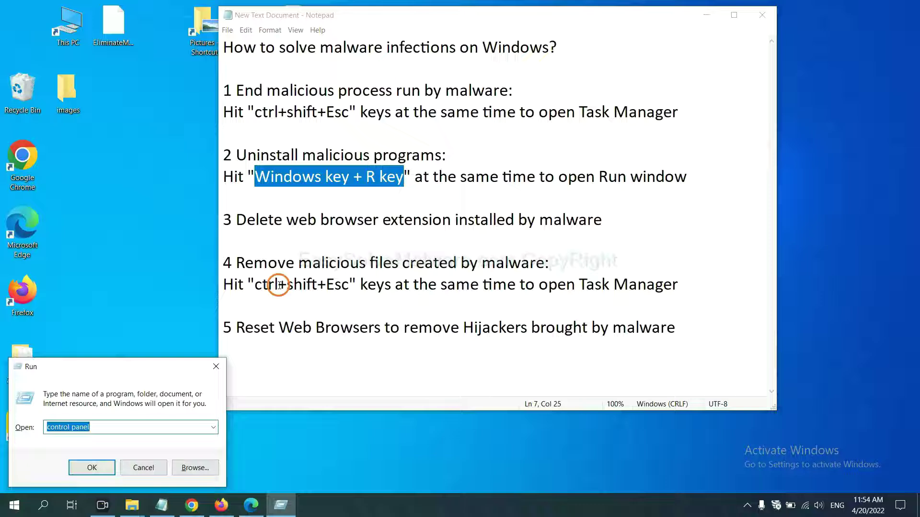
{"action": "left_click_drag", "start_coordinate": [102, 376], "coordinate": [702, 159]}
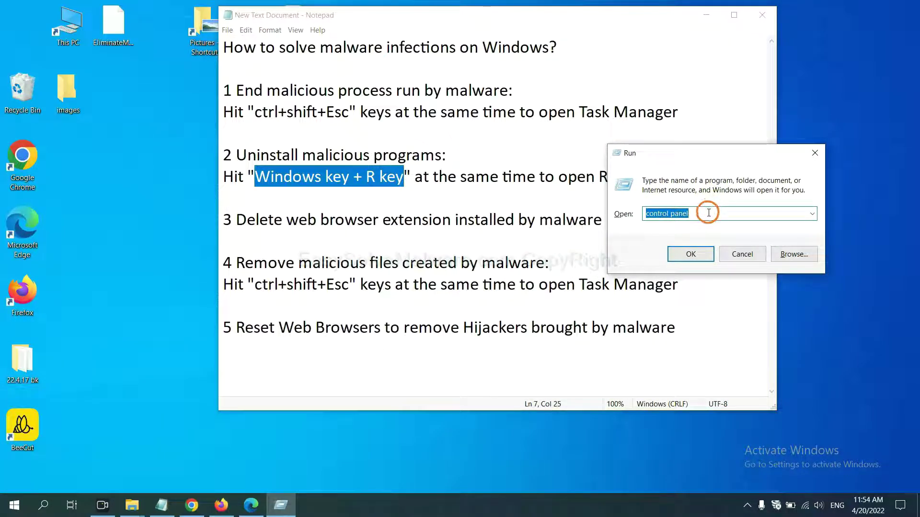
{"action": "mouse_move", "coordinate": [708, 213]}
{"action": "left_mouse_down"}
{"action": "mouse_move", "coordinate": [627, 214]}
{"action": "mouse_move", "coordinate": [644, 214]}
{"action": "left_mouse_up"}
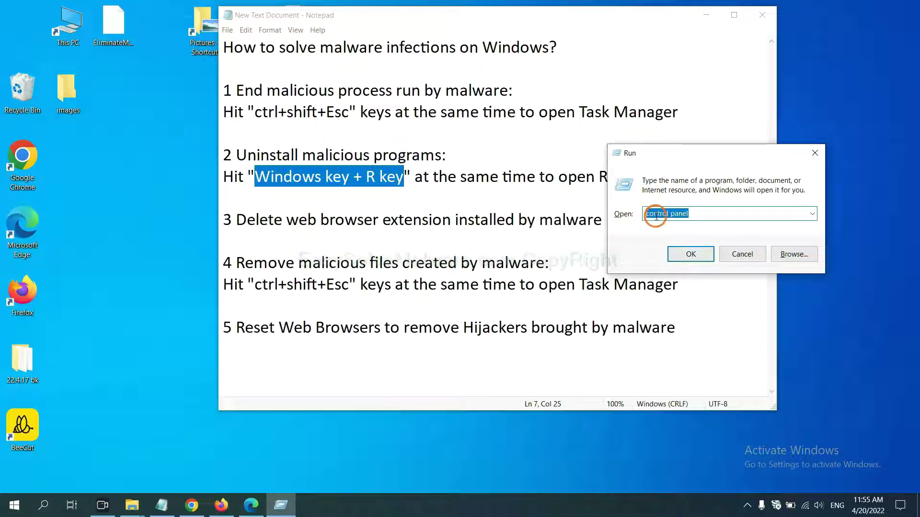
{"action": "left_click", "coordinate": [688, 260]}
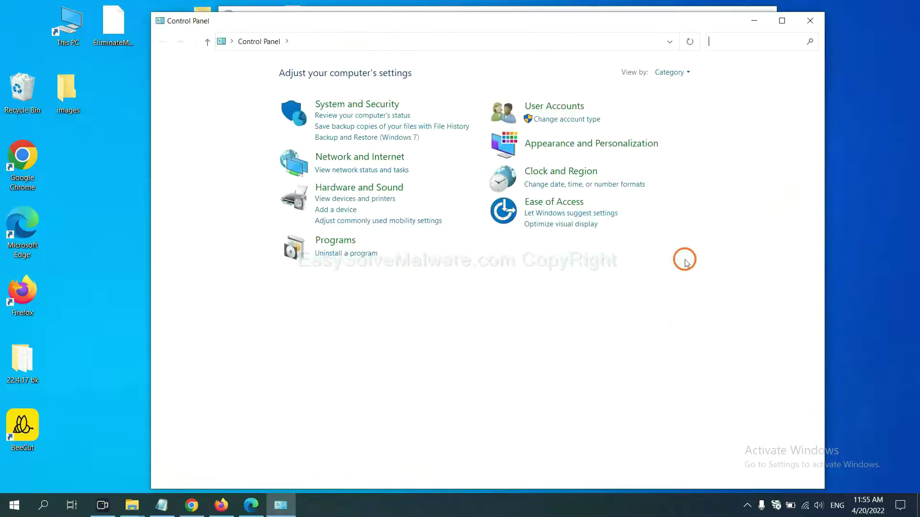
{"action": "left_click", "coordinate": [363, 255]}
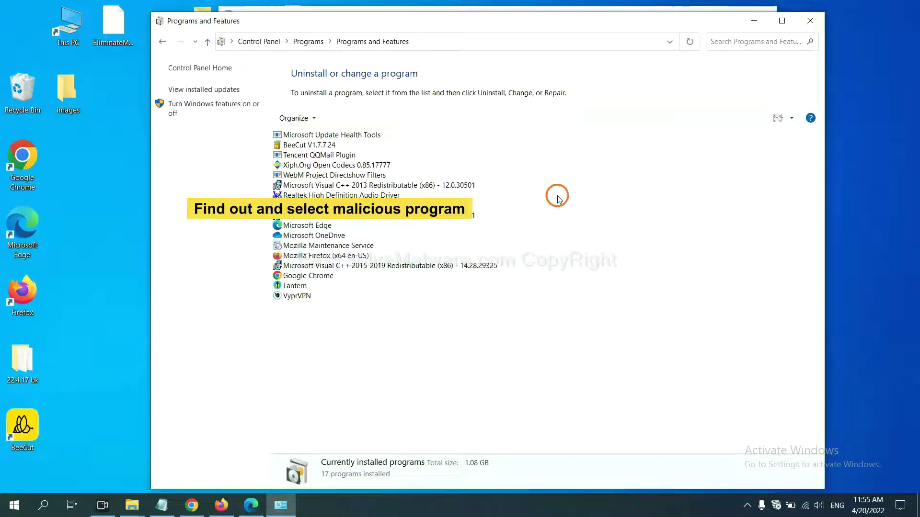
{"action": "left_click", "coordinate": [360, 166]}
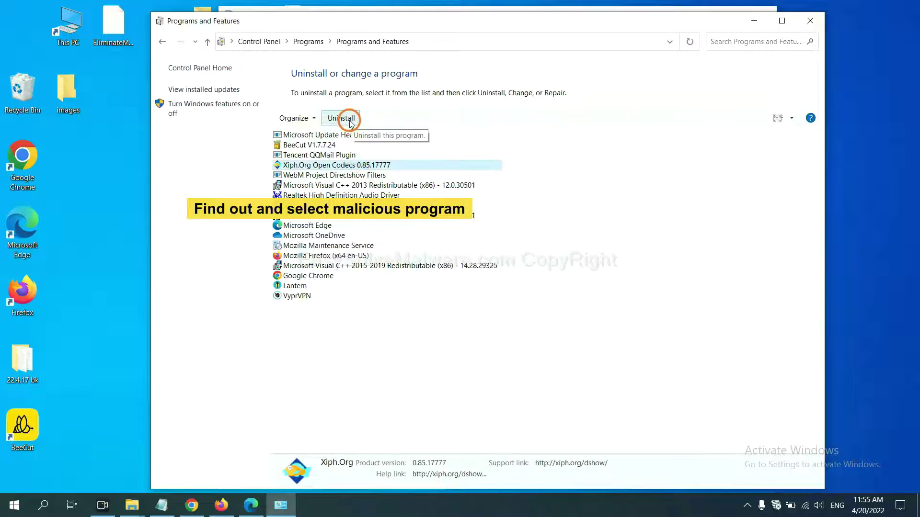
{"action": "left_click", "coordinate": [811, 21]}
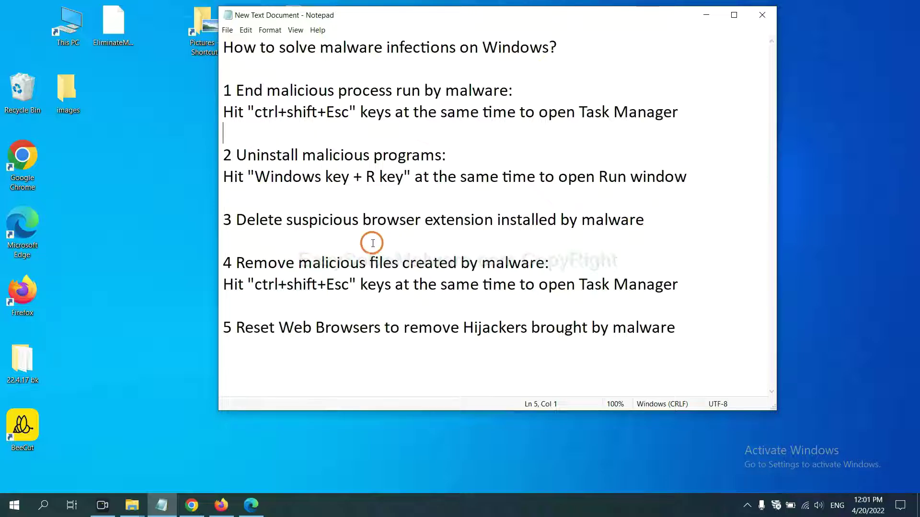
Step: Open Chrome's More tools > Extensions page from its main menu
{"action": "left_click", "coordinate": [194, 505]}
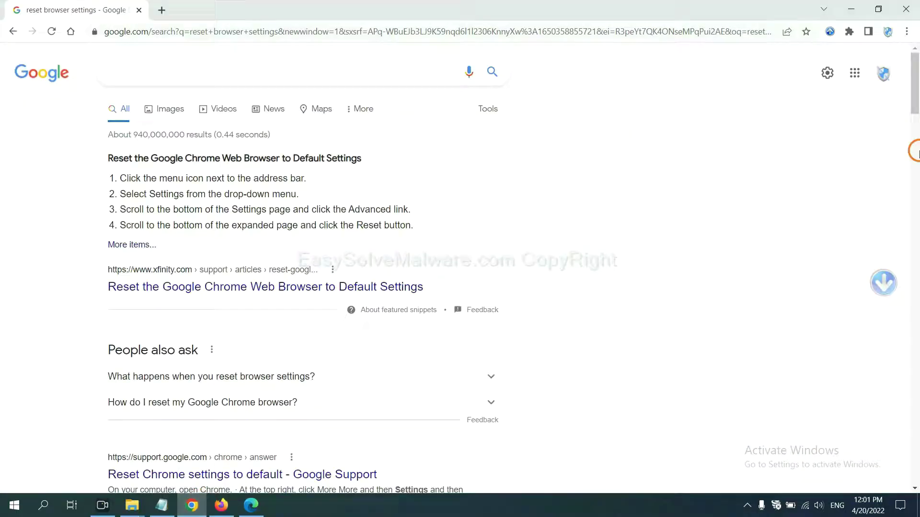
{"action": "left_click", "coordinate": [906, 36]}
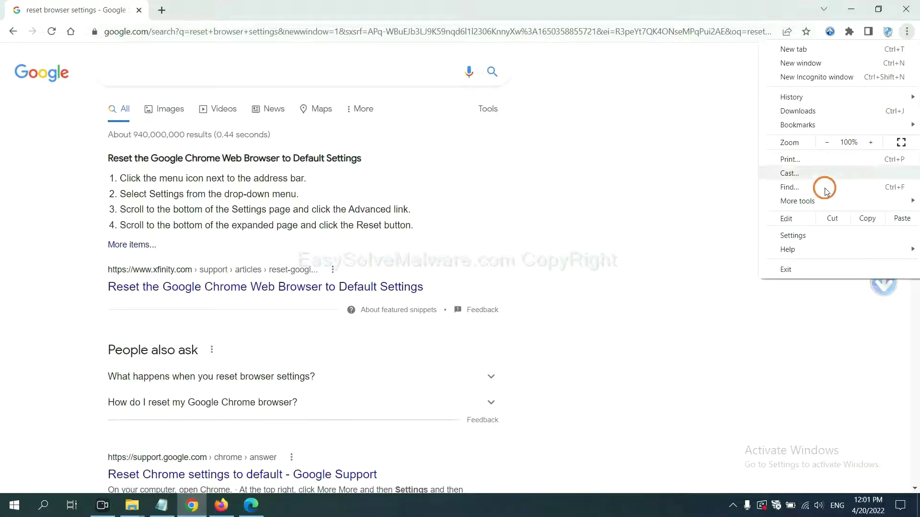
{"action": "mouse_move", "coordinate": [826, 202]}
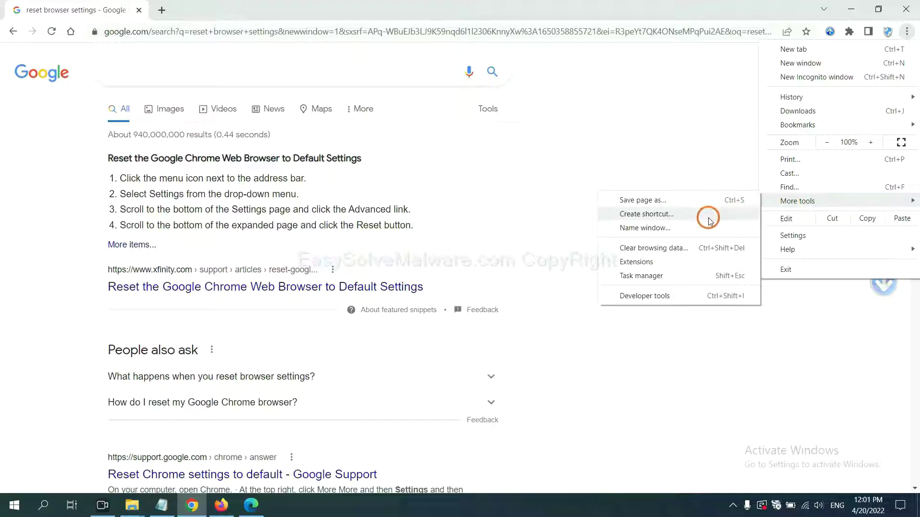
{"action": "left_click", "coordinate": [678, 260]}
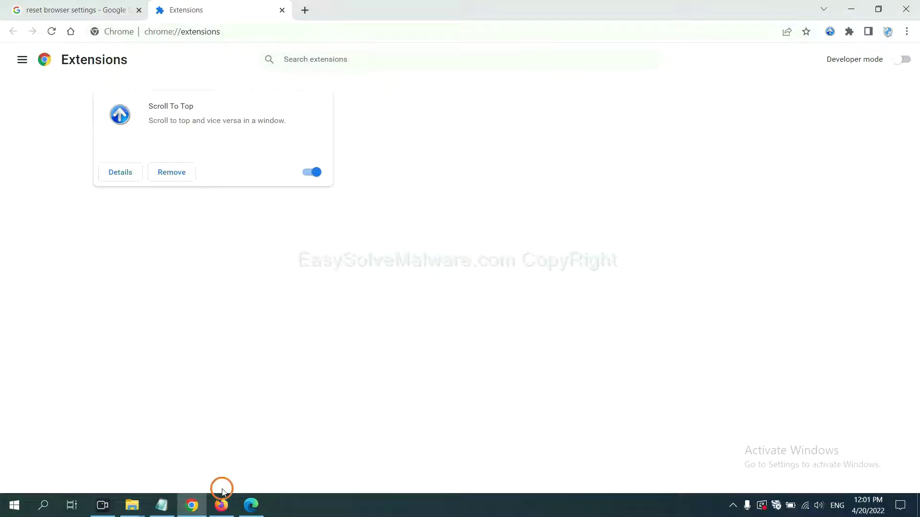
Step: Open Firefox's Add-ons and themes and show the GIPHY for Firefox extension's options
{"action": "left_click", "coordinate": [221, 505]}
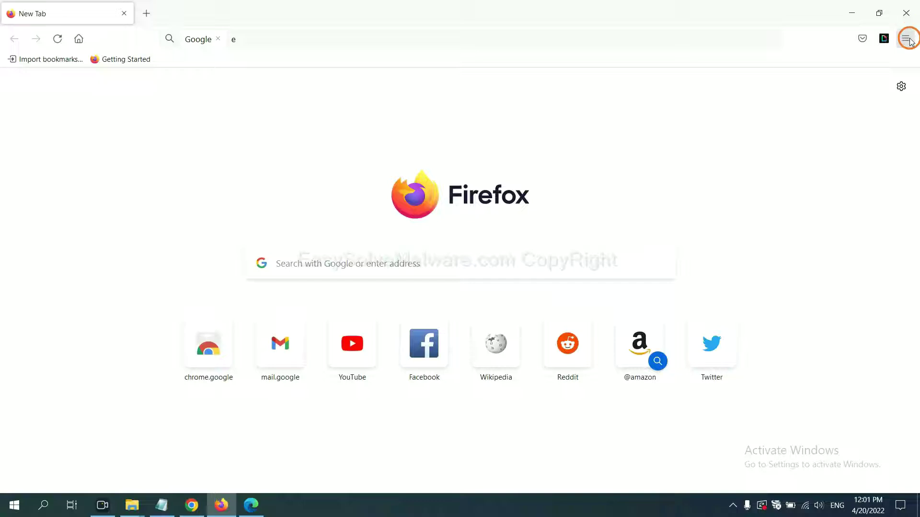
{"action": "left_click", "coordinate": [907, 40]}
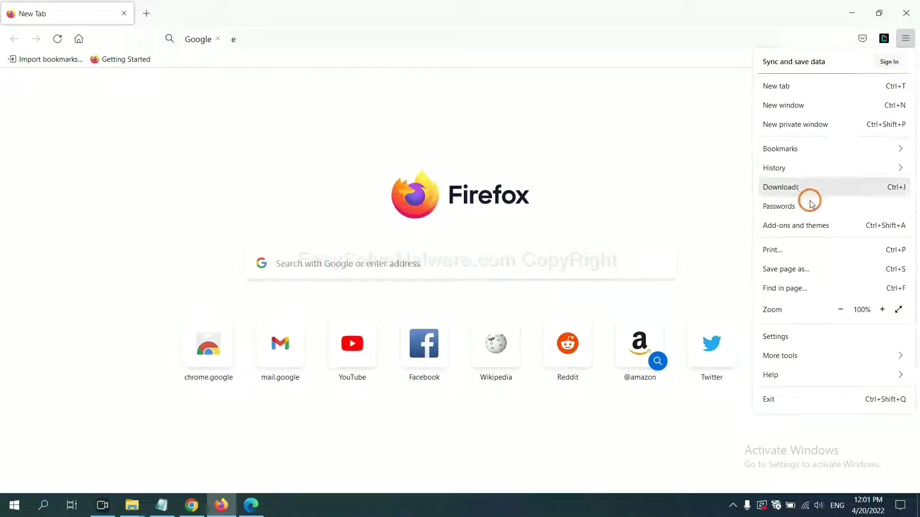
{"action": "left_click", "coordinate": [804, 230]}
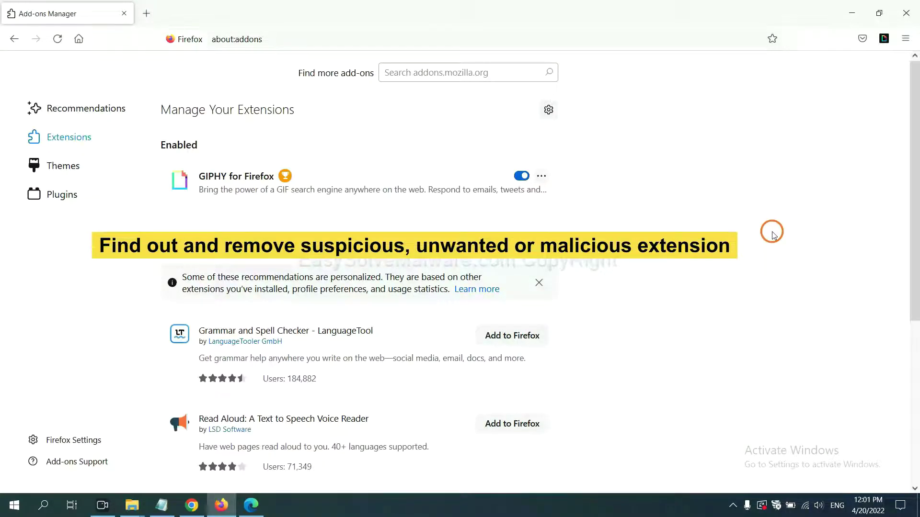
{"action": "left_click", "coordinate": [541, 177]}
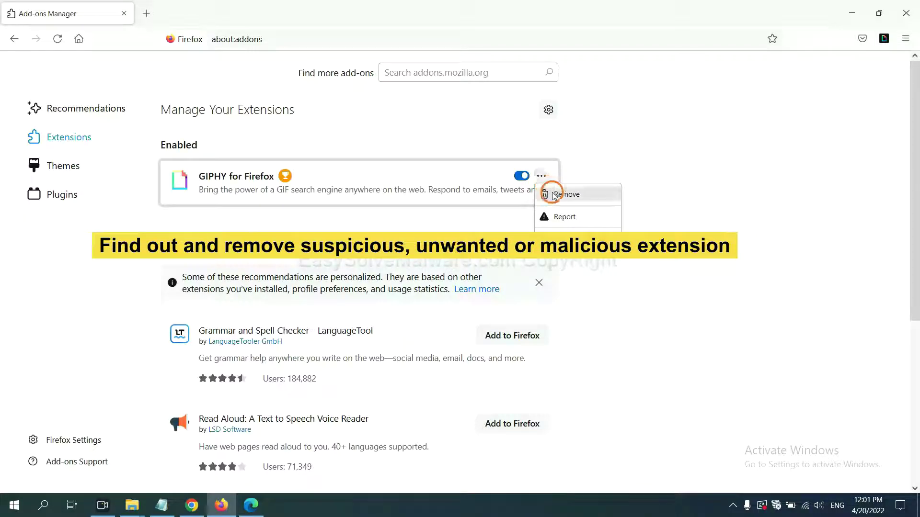
Step: Open Microsoft Edge's extension management page from its main menu
{"action": "left_click", "coordinate": [250, 505]}
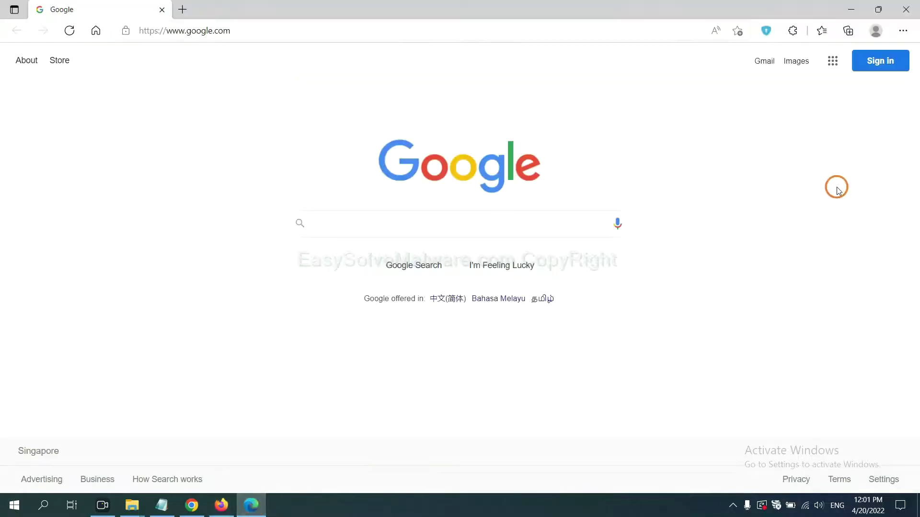
{"action": "left_click", "coordinate": [901, 32]}
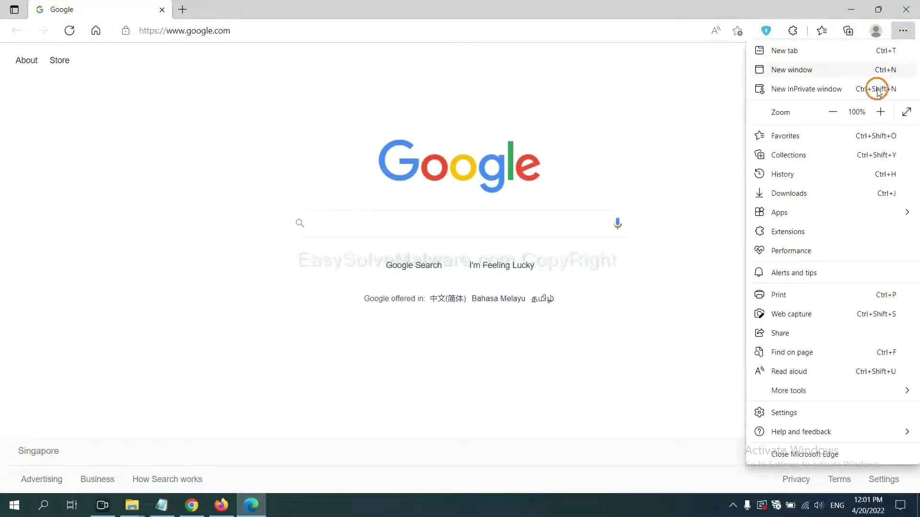
{"action": "right_click", "coordinate": [791, 231]}
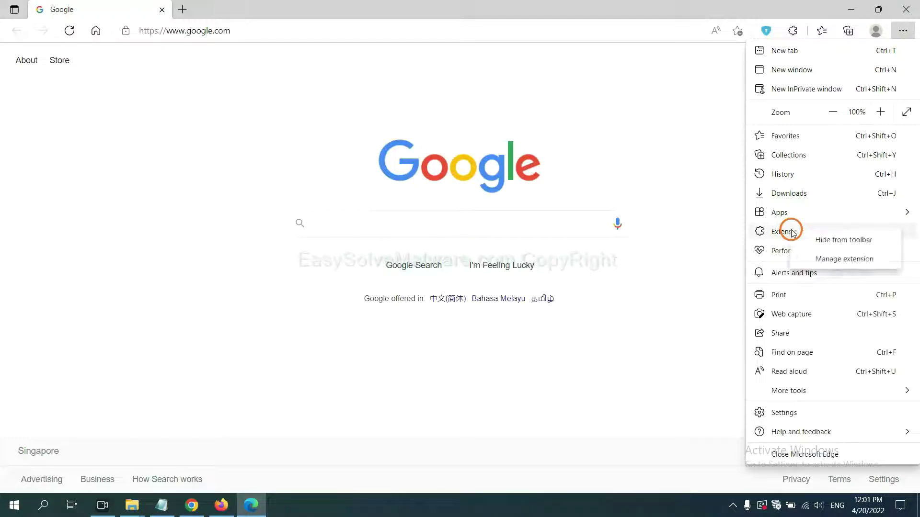
{"action": "left_click", "coordinate": [826, 259]}
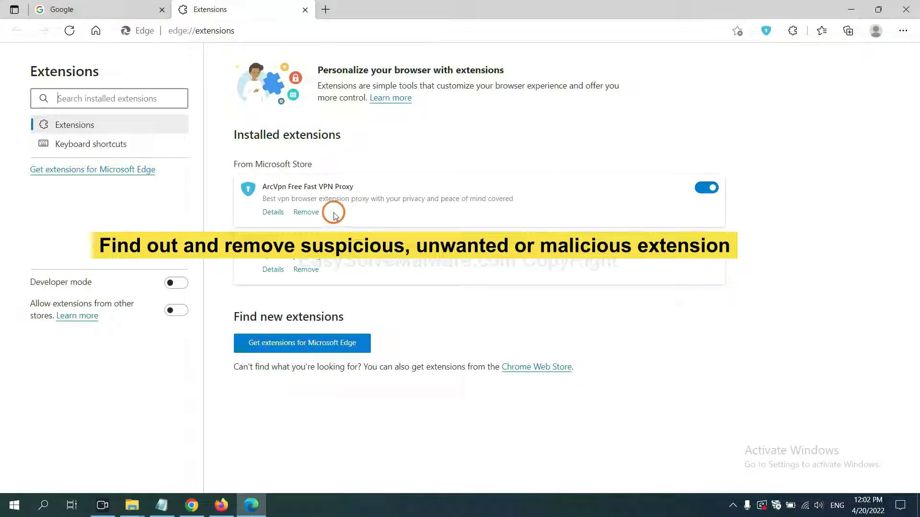
Step: Remove and confirm the ArcVpn Free Fast VPN Proxy extension, then minimise Edge
{"action": "left_click", "coordinate": [314, 214]}
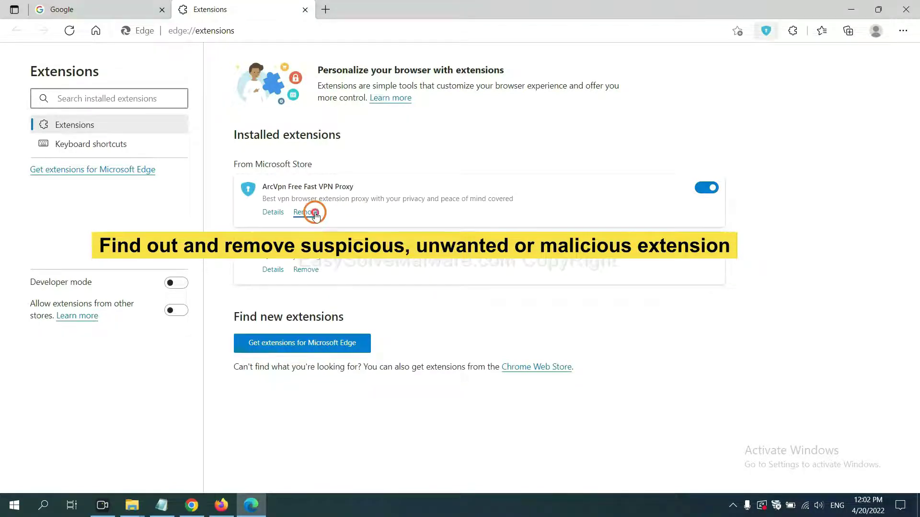
{"action": "left_click", "coordinate": [688, 116]}
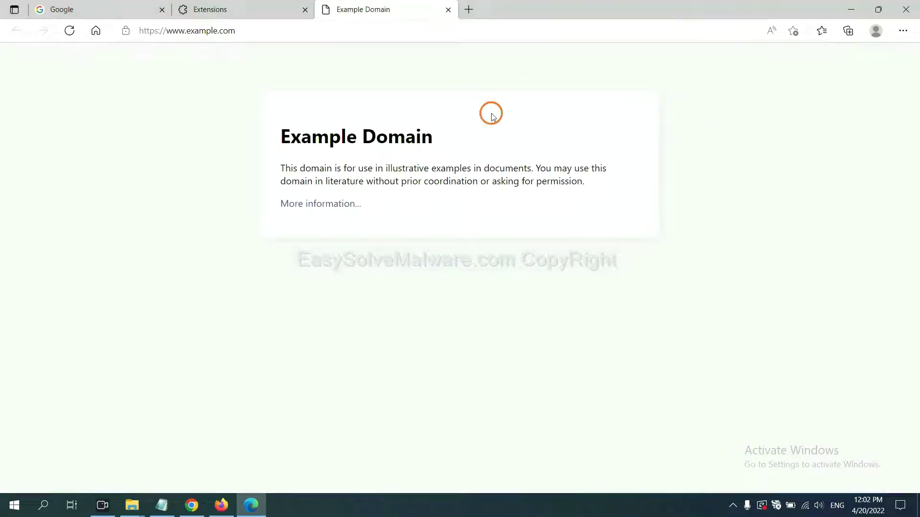
{"action": "left_click", "coordinate": [917, 511]}
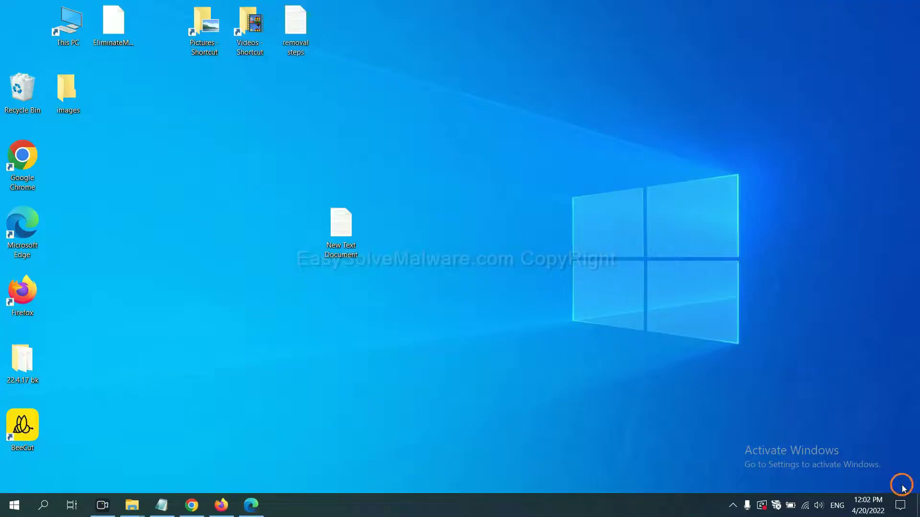
Step: Restore the Notepad notes, select step 4, and open Run with 'regedit' entered
{"action": "left_click", "coordinate": [623, 284]}
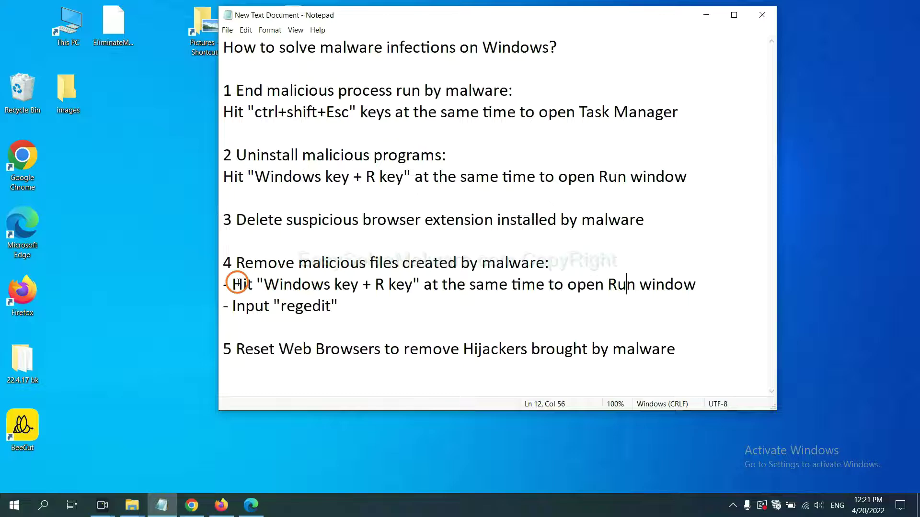
{"action": "left_click_drag", "start_coordinate": [233, 284], "coordinate": [534, 292]}
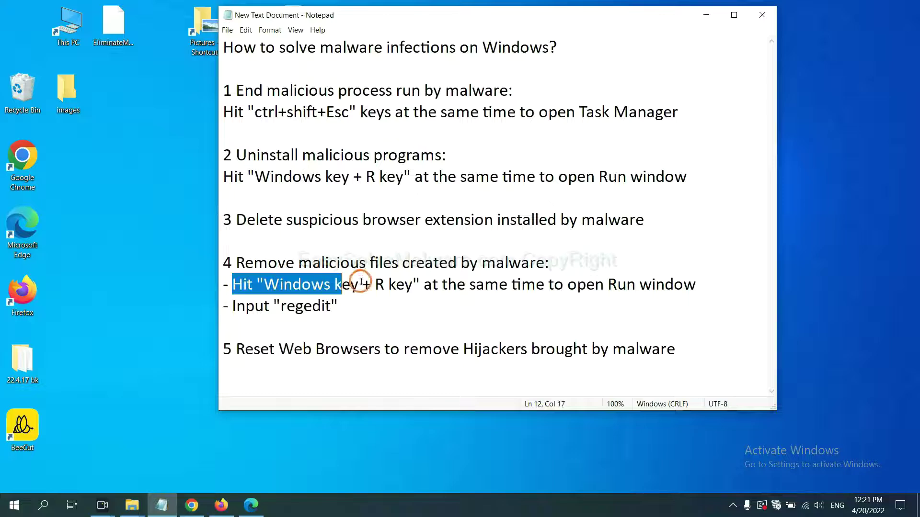
{"action": "left_click", "coordinate": [534, 287]}
{"action": "key", "text": "super+r"}
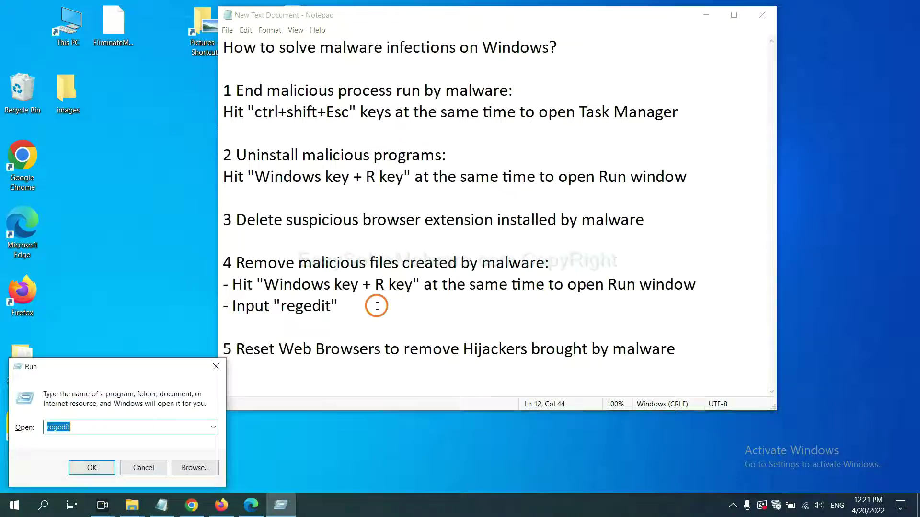
{"action": "left_click_drag", "start_coordinate": [164, 370], "coordinate": [725, 205]}
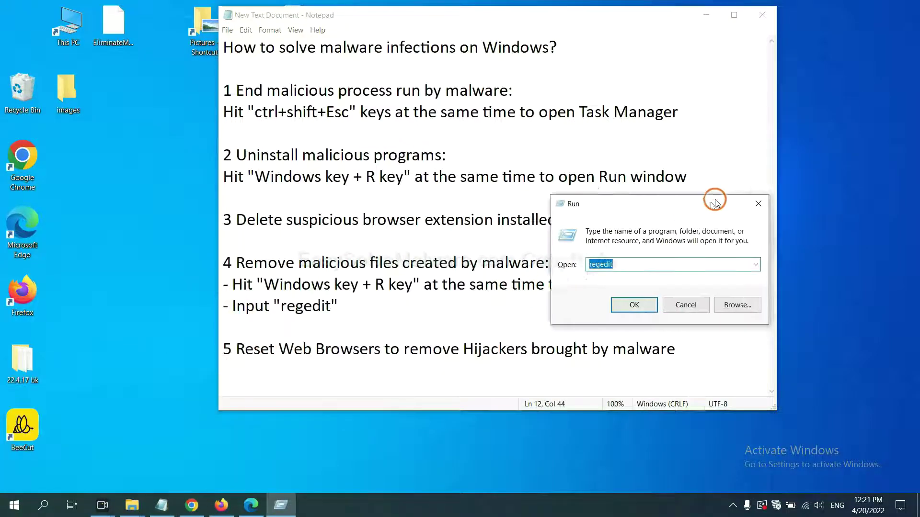
{"action": "left_click", "coordinate": [676, 250]}
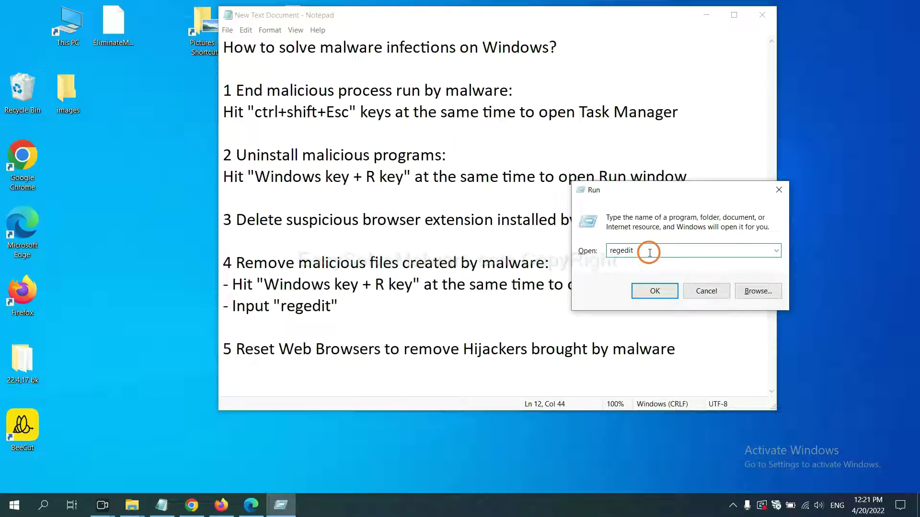
Step: Launch Registry Editor and search the registry for the malware name via Edit > Find
{"action": "left_click", "coordinate": [654, 291]}
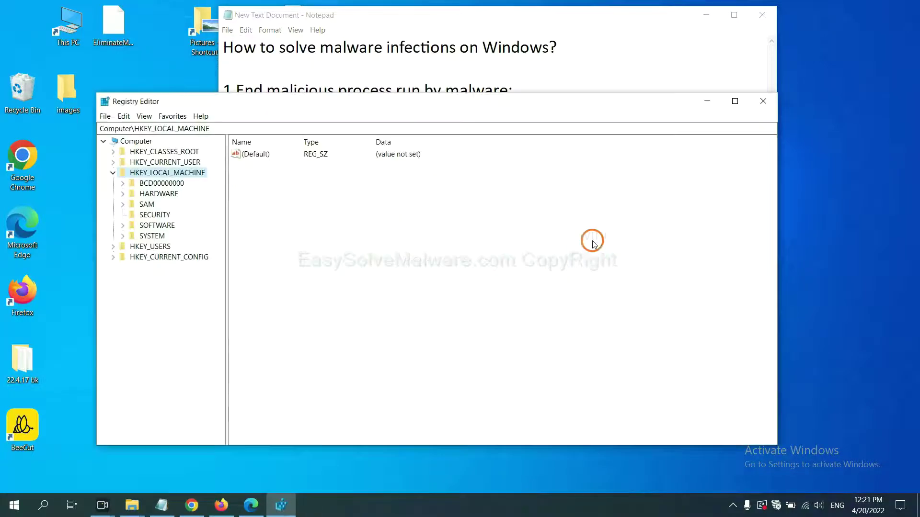
{"action": "left_click", "coordinate": [126, 116]}
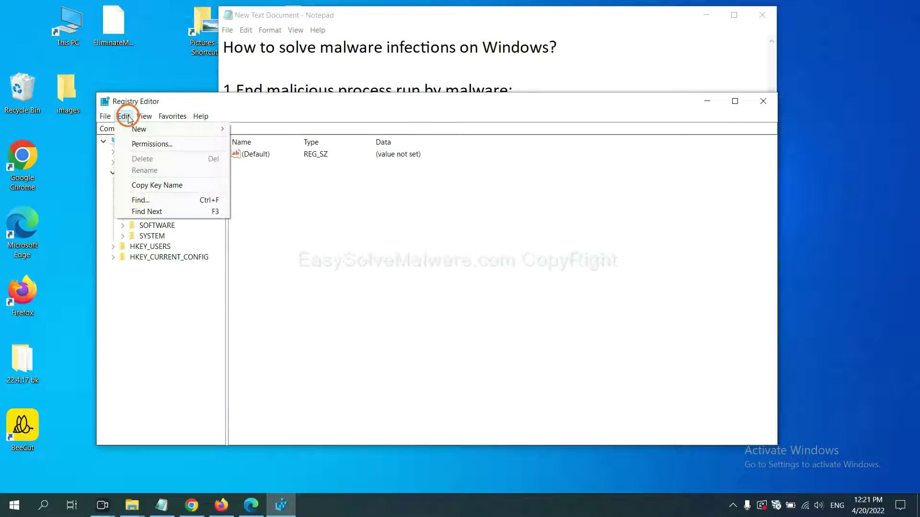
{"action": "left_click", "coordinate": [163, 201]}
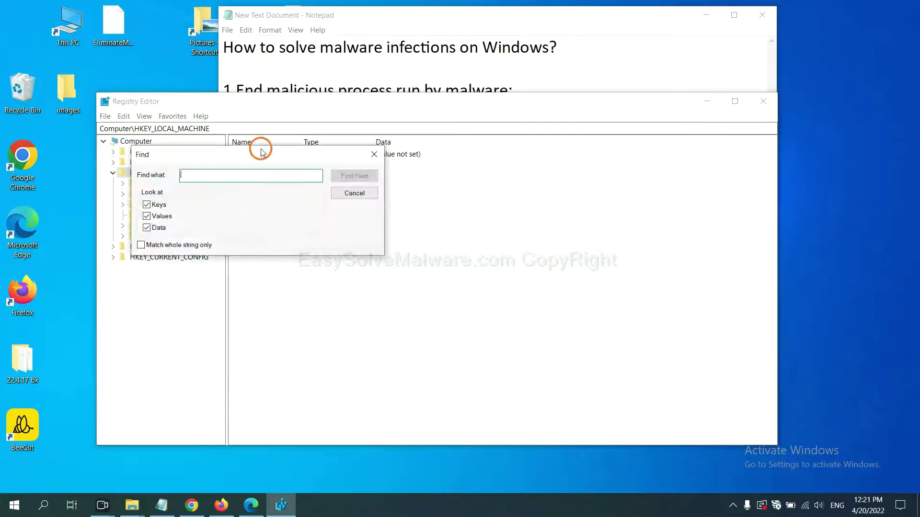
{"action": "left_click_drag", "start_coordinate": [259, 151], "coordinate": [366, 178]}
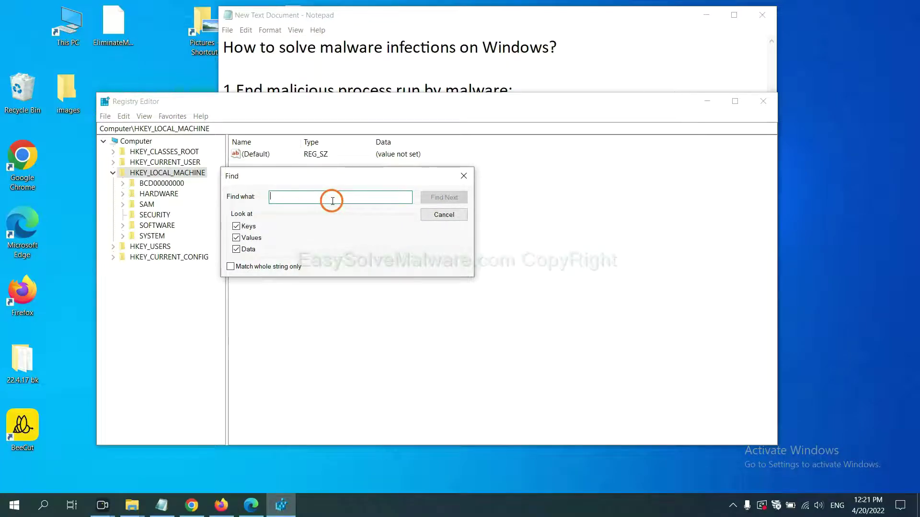
{"action": "type", "text": "be"}
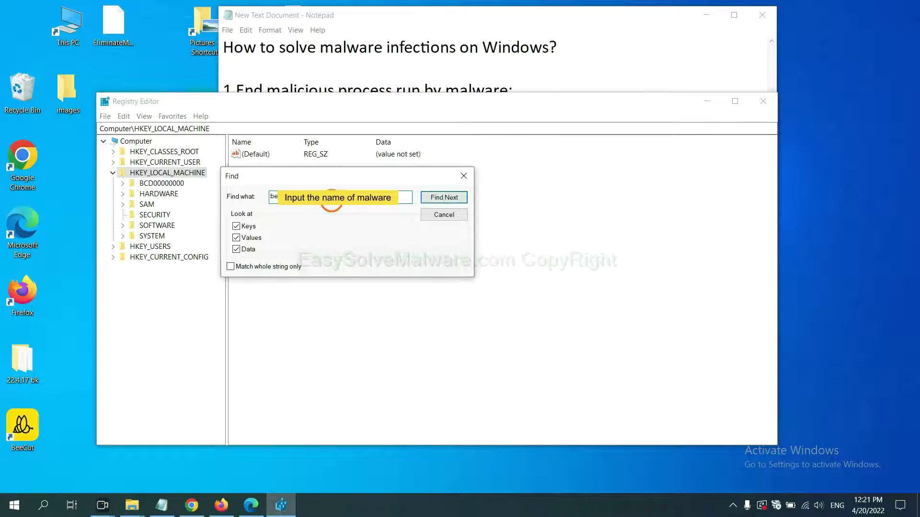
{"action": "left_click", "coordinate": [442, 199]}
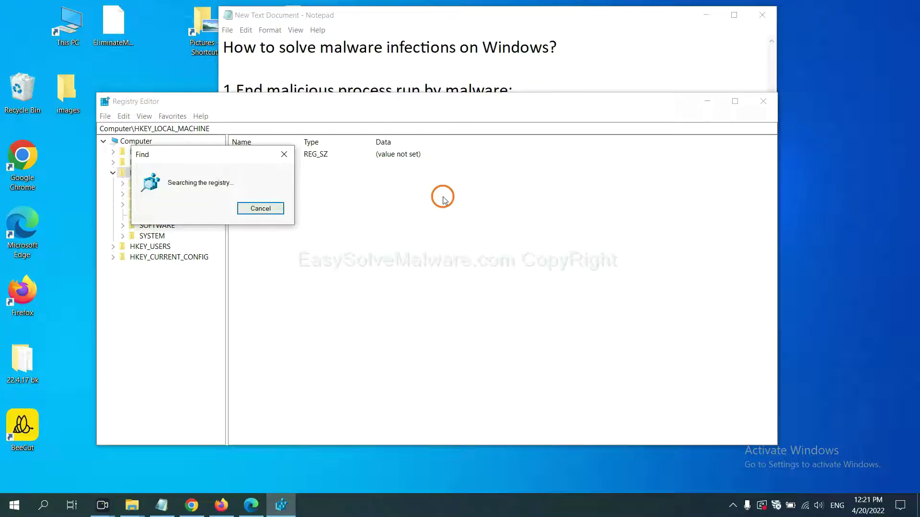
Step: Move the Find progress box aside and bring up the FEATURE_BROWSER_EMULATION key's context menu
{"action": "left_click_drag", "start_coordinate": [224, 155], "coordinate": [335, 157]}
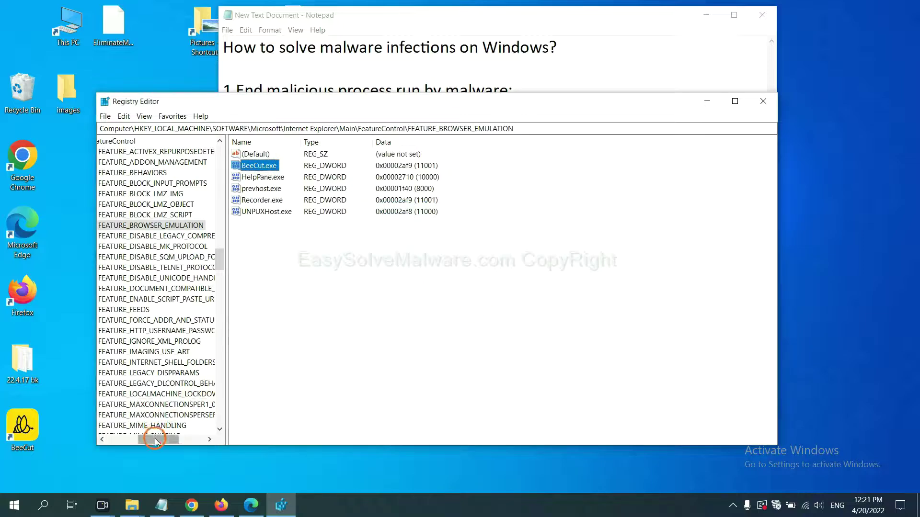
{"action": "mouse_move", "coordinate": [156, 438]}
{"action": "left_mouse_down"}
{"action": "mouse_move", "coordinate": [134, 439]}
{"action": "mouse_move", "coordinate": [146, 438]}
{"action": "left_mouse_up"}
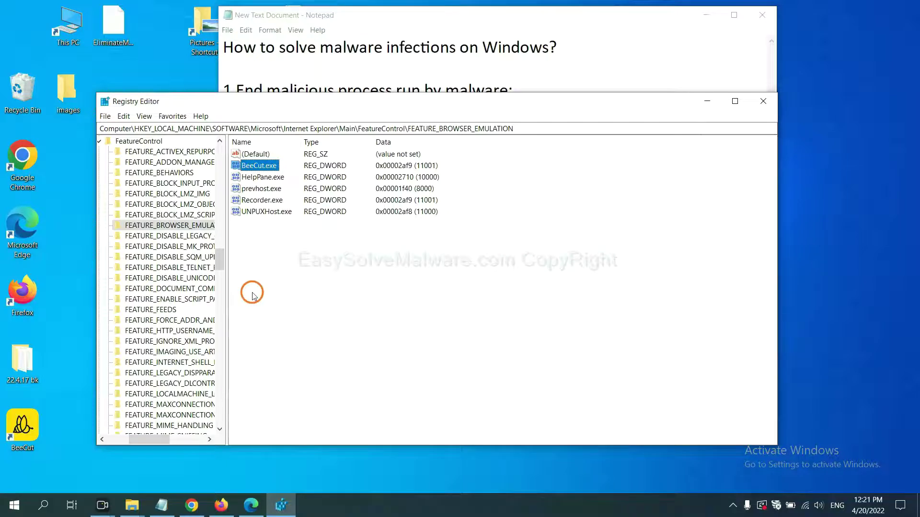
{"action": "right_click", "coordinate": [185, 225]}
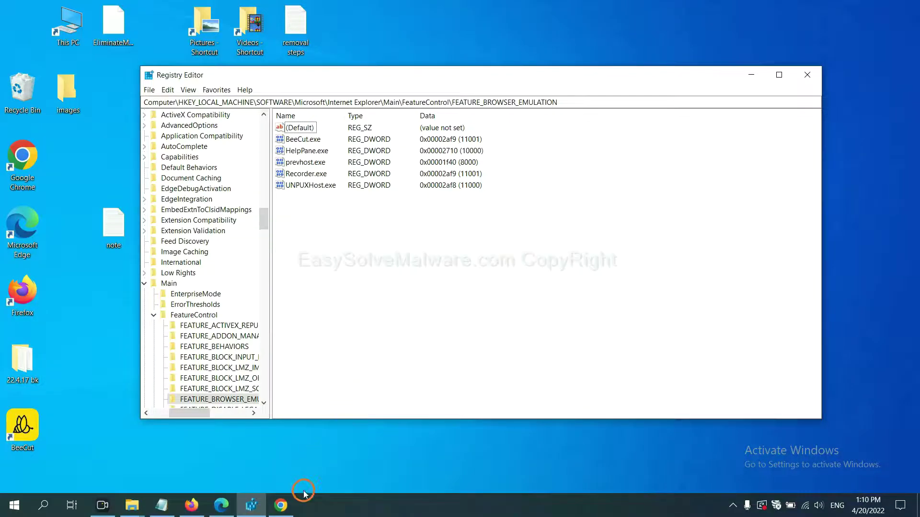
Step: Bring up the EasySolveMalware removal guide in Chrome
{"action": "left_click", "coordinate": [281, 503]}
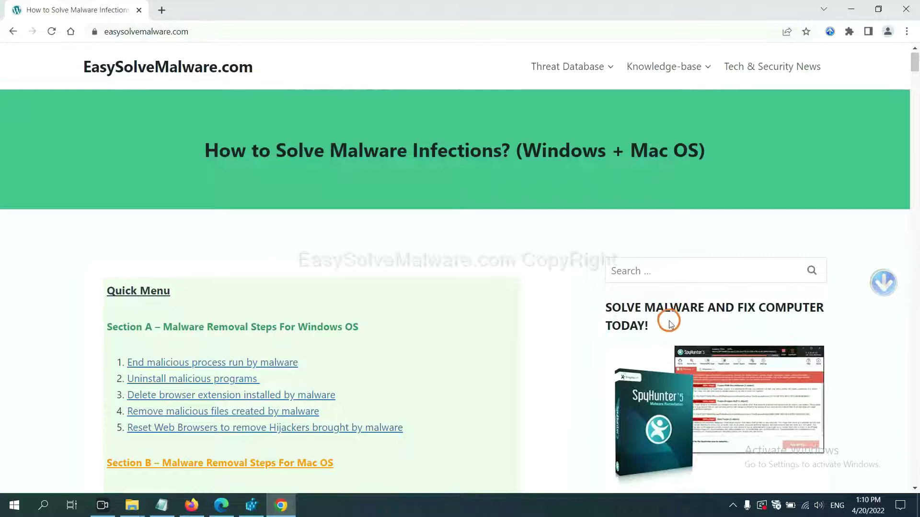
{"action": "scroll", "coordinate": [668, 320], "scroll_direction": "down", "scroll_amount": 1}
{"action": "scroll", "coordinate": [664, 336], "scroll_direction": "up", "scroll_amount": 1}
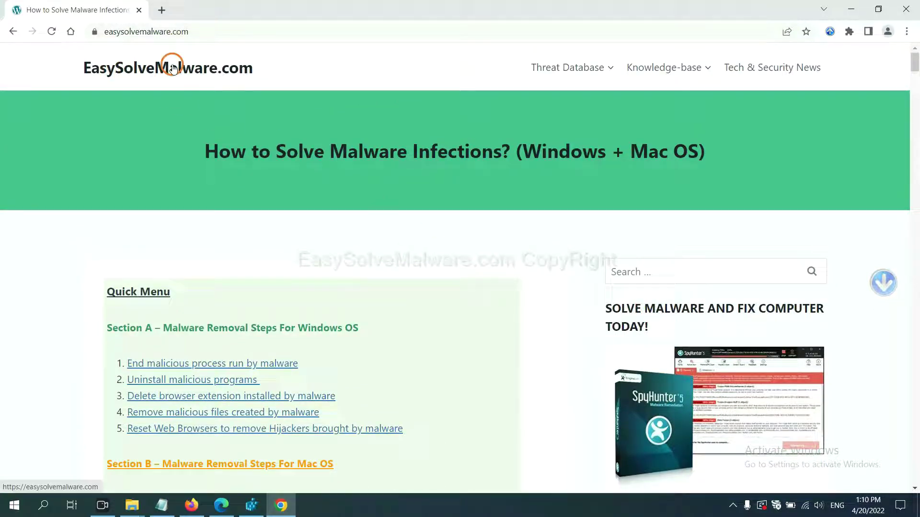
{"action": "scroll", "coordinate": [755, 338], "scroll_direction": "down", "scroll_amount": 2}
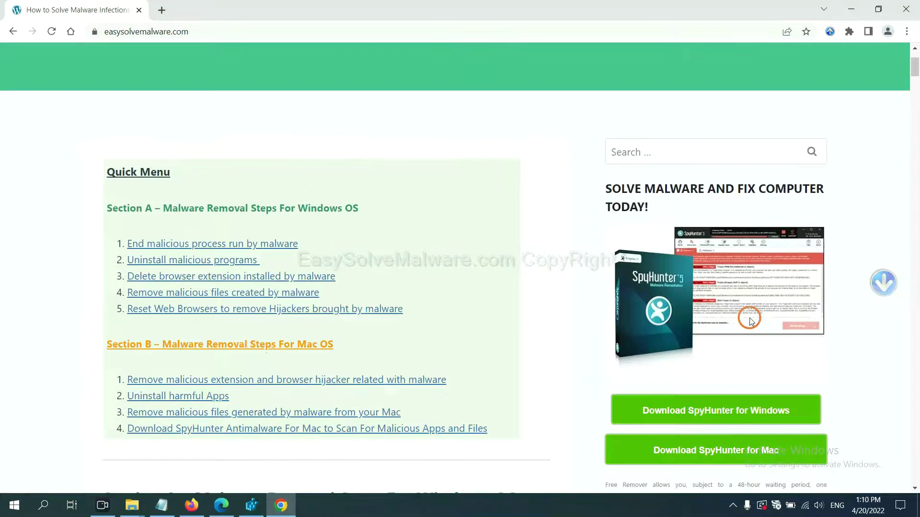
{"action": "scroll", "coordinate": [741, 310], "scroll_direction": "down", "scroll_amount": 1}
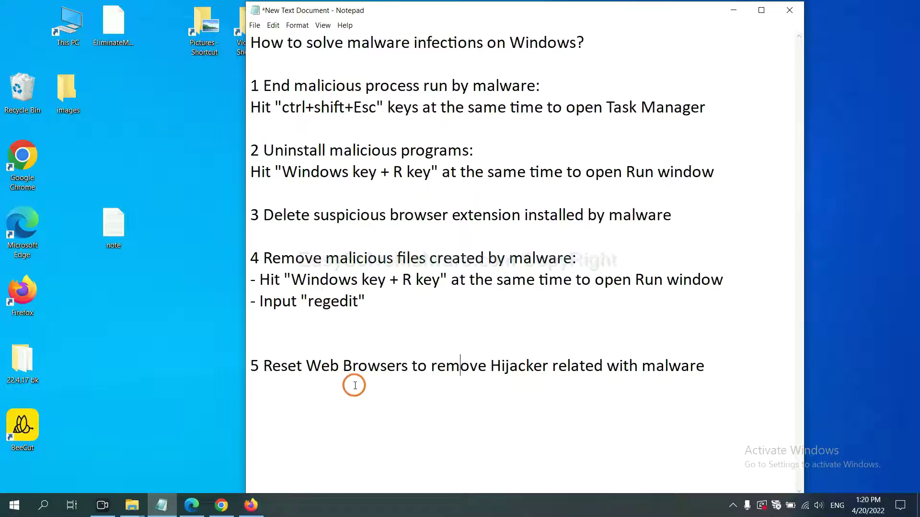
Step: Search Chrome settings for 'reset' to reach the restore-defaults confirmation, then switch to Firefox
{"action": "left_click", "coordinate": [222, 504]}
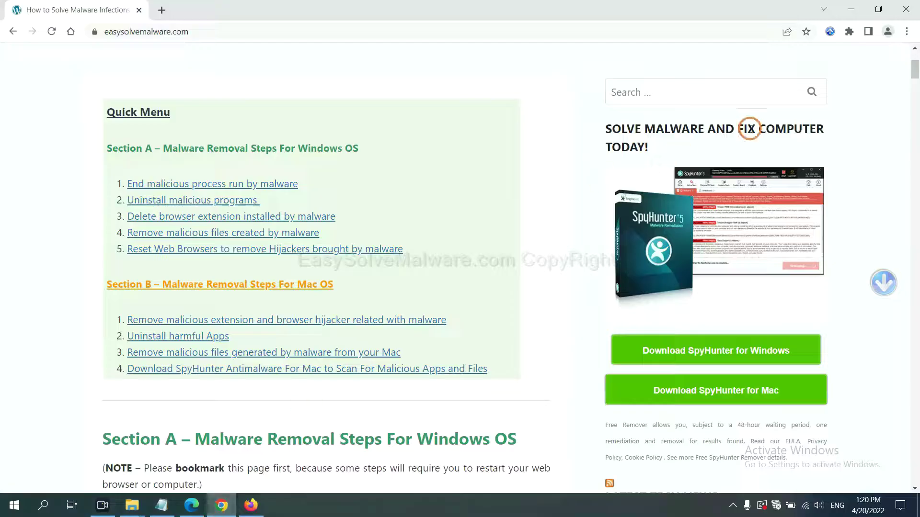
{"action": "left_click", "coordinate": [906, 32]}
{"action": "left_click", "coordinate": [797, 235]}
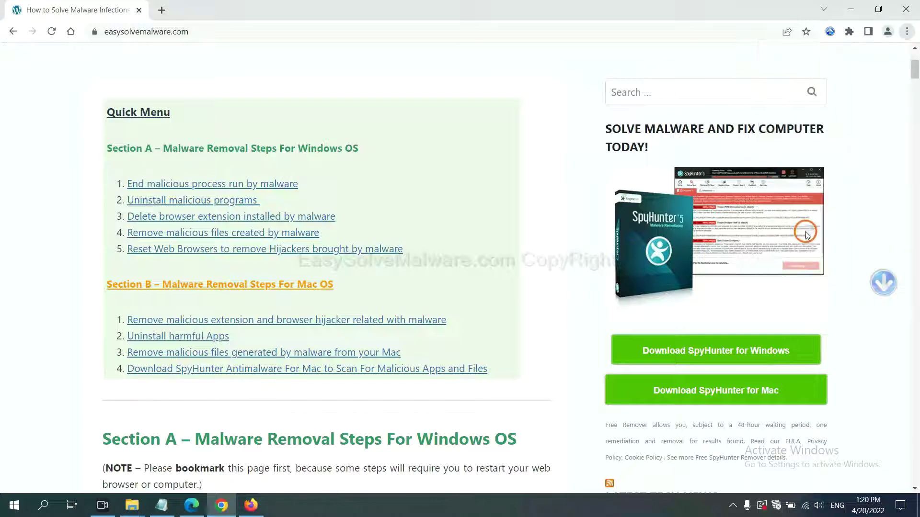
{"action": "left_click", "coordinate": [357, 66]}
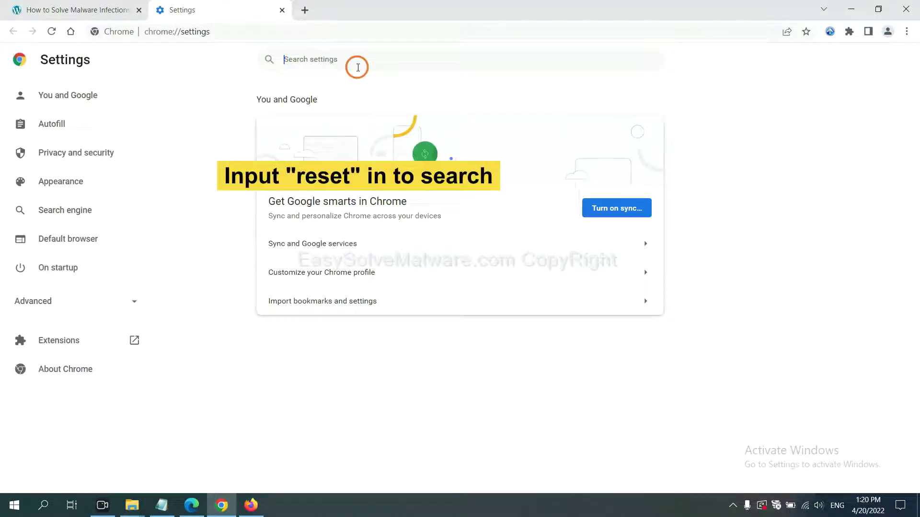
{"action": "type", "text": "reset"}
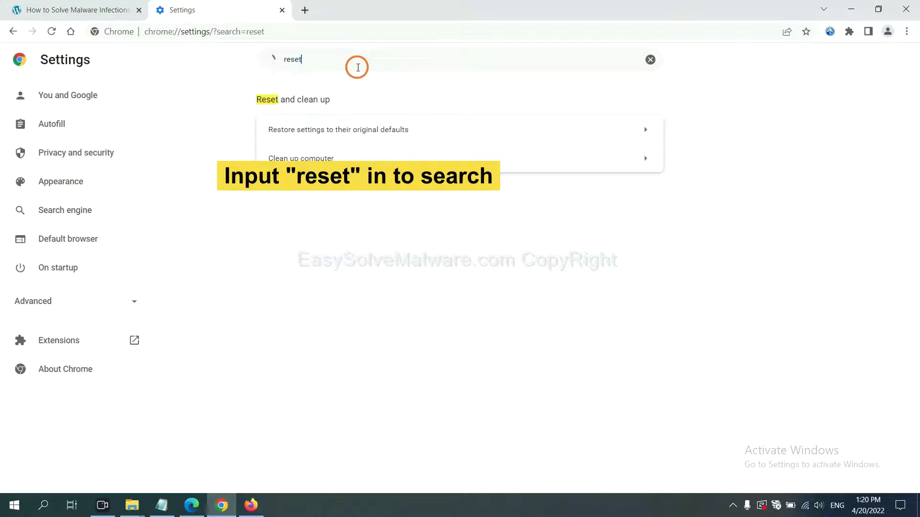
{"action": "left_click", "coordinate": [396, 129]}
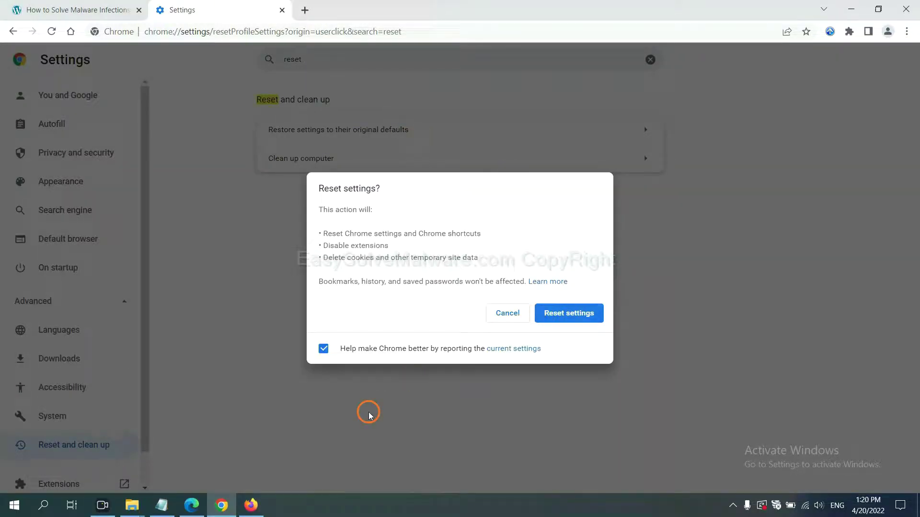
{"action": "left_click", "coordinate": [251, 506]}
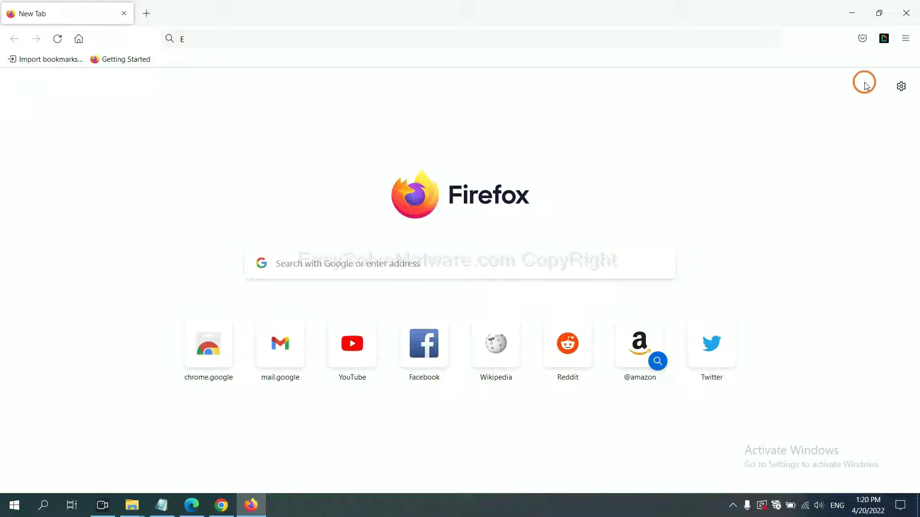
Step: Reach the Refresh Firefox confirmation via Help > More troubleshooting information, then switch to Edge
{"action": "left_click", "coordinate": [905, 39]}
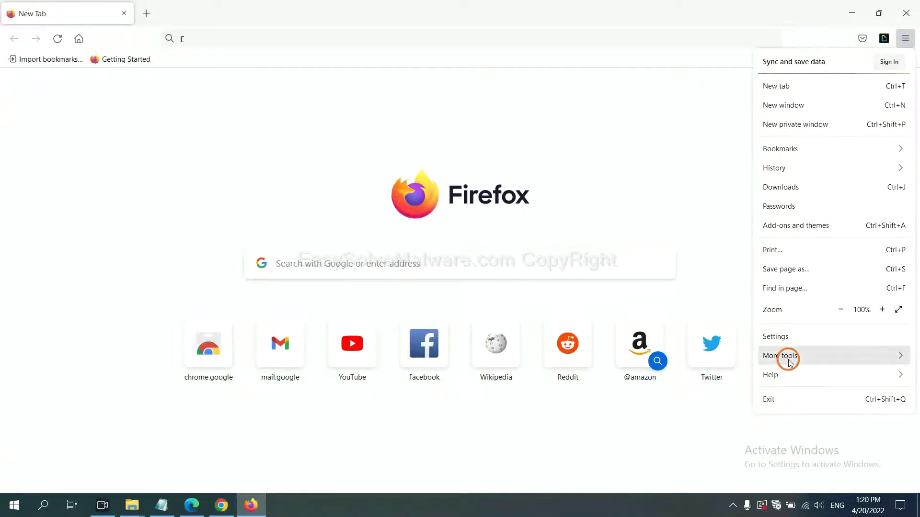
{"action": "left_click", "coordinate": [791, 371]}
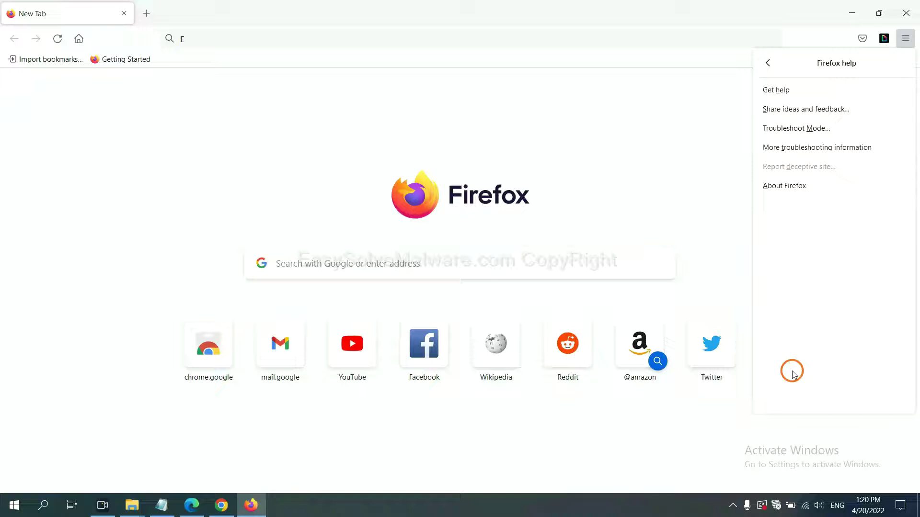
{"action": "left_click", "coordinate": [807, 148]}
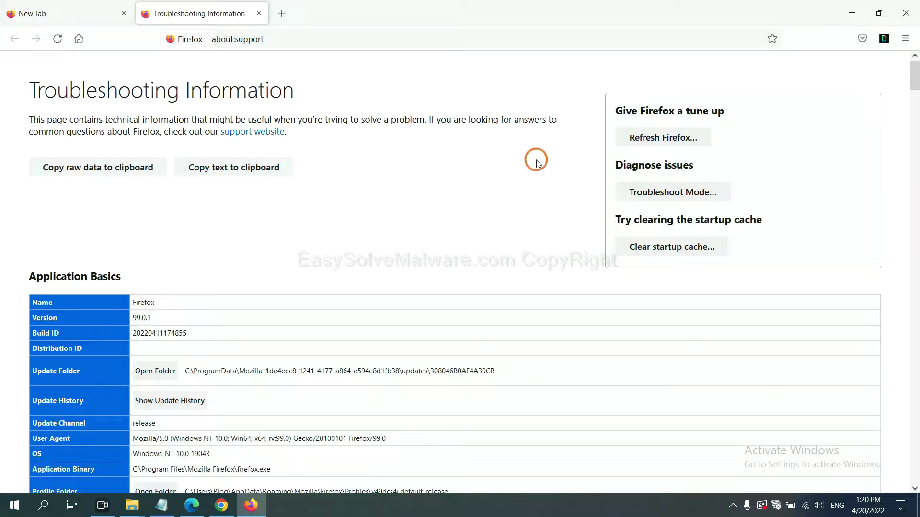
{"action": "left_click", "coordinate": [646, 140]}
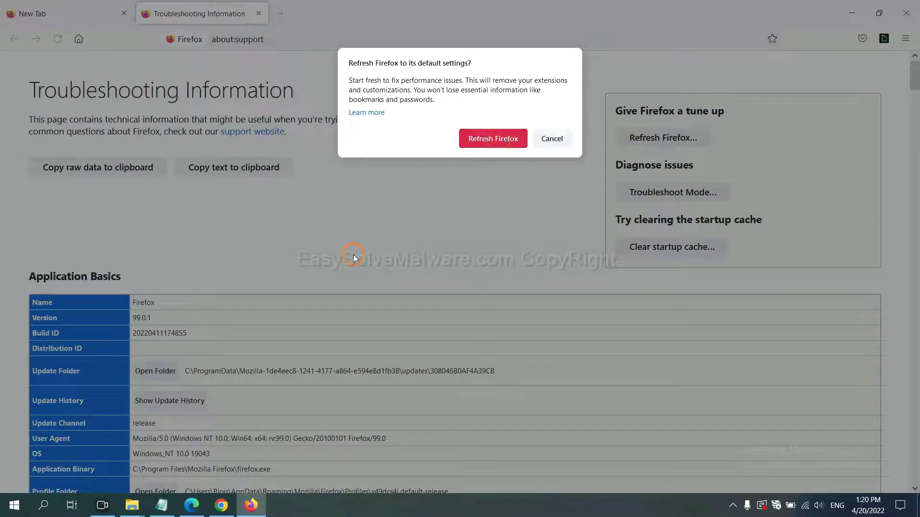
{"action": "left_click", "coordinate": [191, 505]}
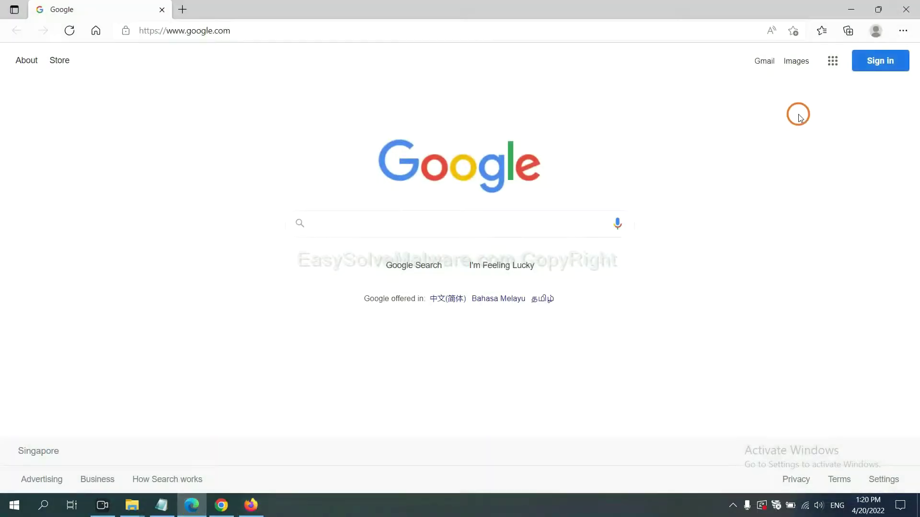
Step: Search Edge settings for 'reset' and bring up the 'Restore settings to their default values' confirmation
{"action": "left_click", "coordinate": [903, 30]}
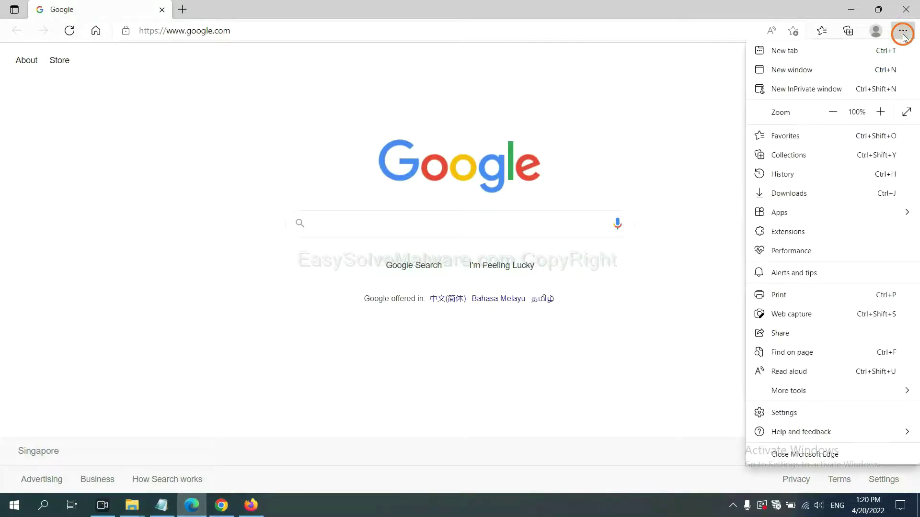
{"action": "left_click", "coordinate": [794, 415]}
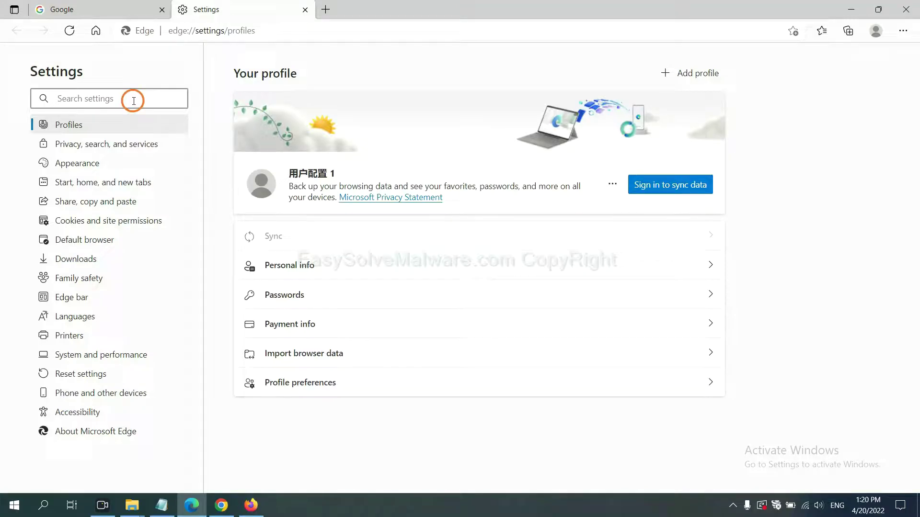
{"action": "type", "text": "re"}
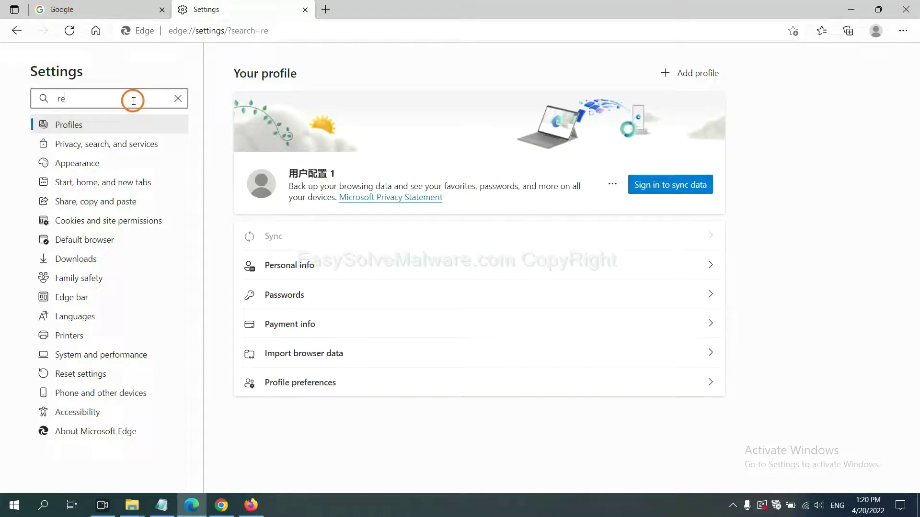
{"action": "type", "text": "set"}
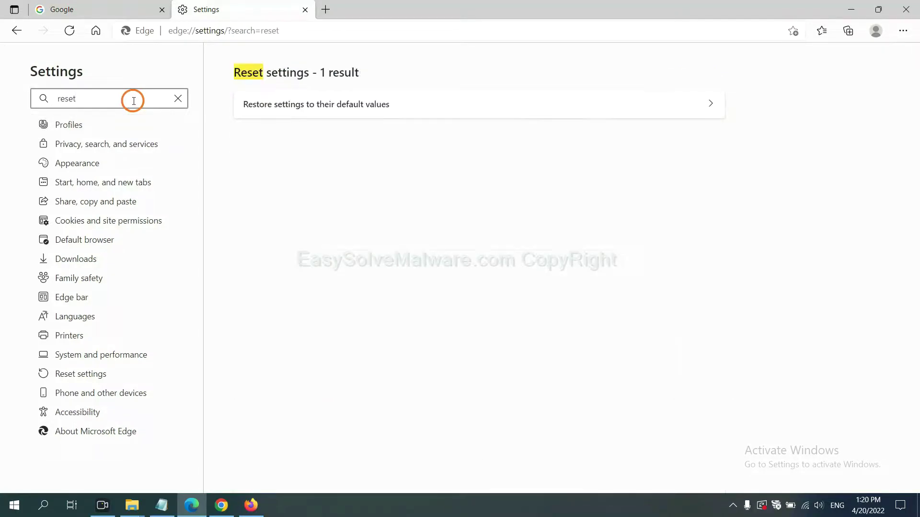
{"action": "left_click", "coordinate": [323, 104]}
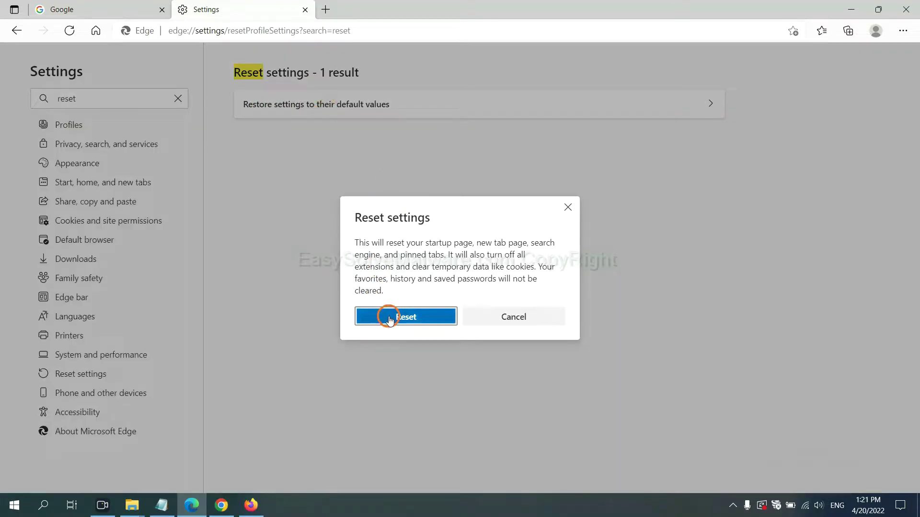